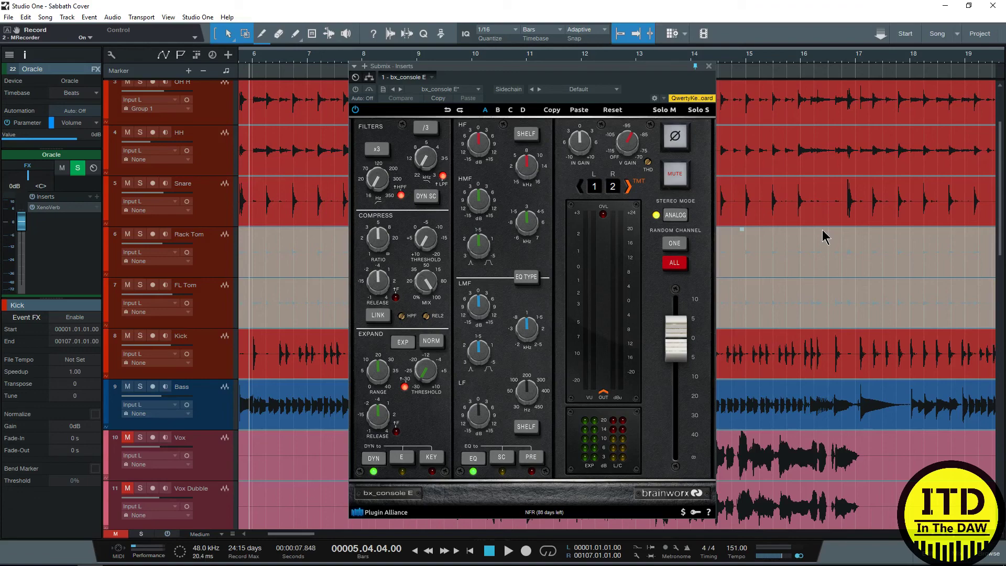
- Move the bx_console E window higher and further right over the drum and bass tracks
{"action": "left_click_drag", "start_coordinate": [557, 70], "coordinate": [619, 46]}
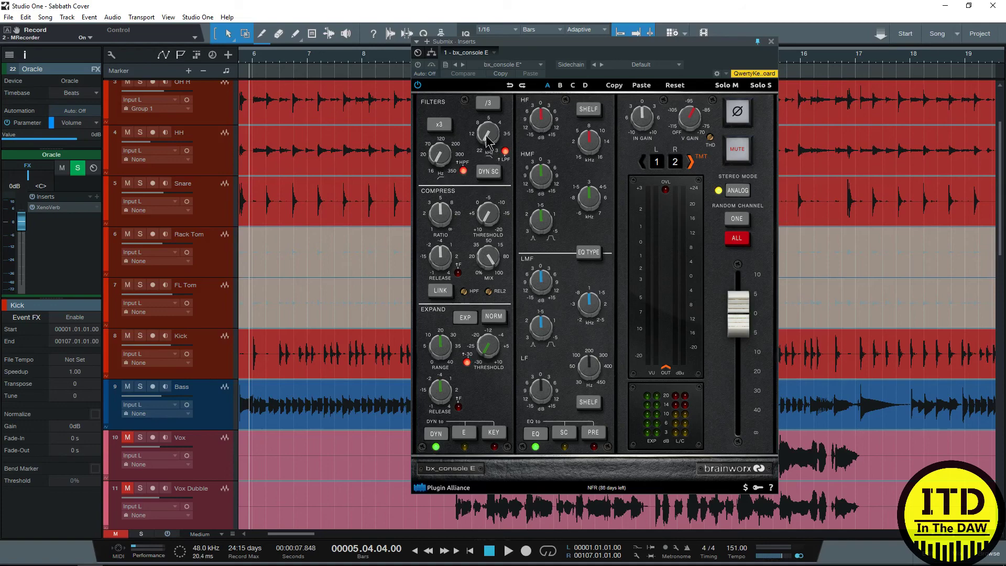
- Switch the HPF off, sweep its cutoff from 16 Hz to 1050 Hz, and lower the LPF to 1.0k Hz
{"action": "left_click", "coordinate": [464, 172]}
{"action": "left_click_drag", "start_coordinate": [441, 149], "coordinate": [433, 125]}
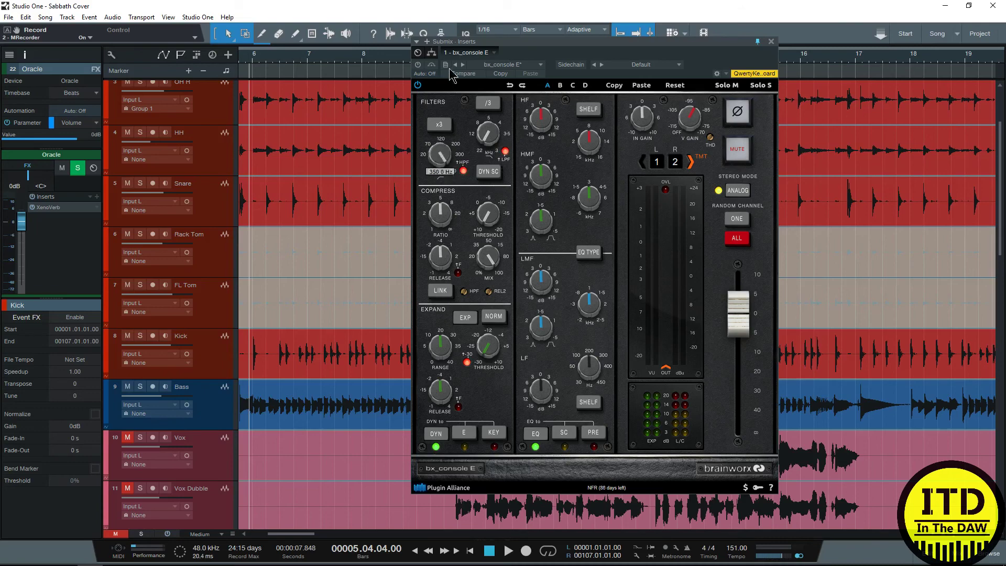
{"action": "left_click", "coordinate": [435, 127]}
{"action": "left_click", "coordinate": [444, 150]}
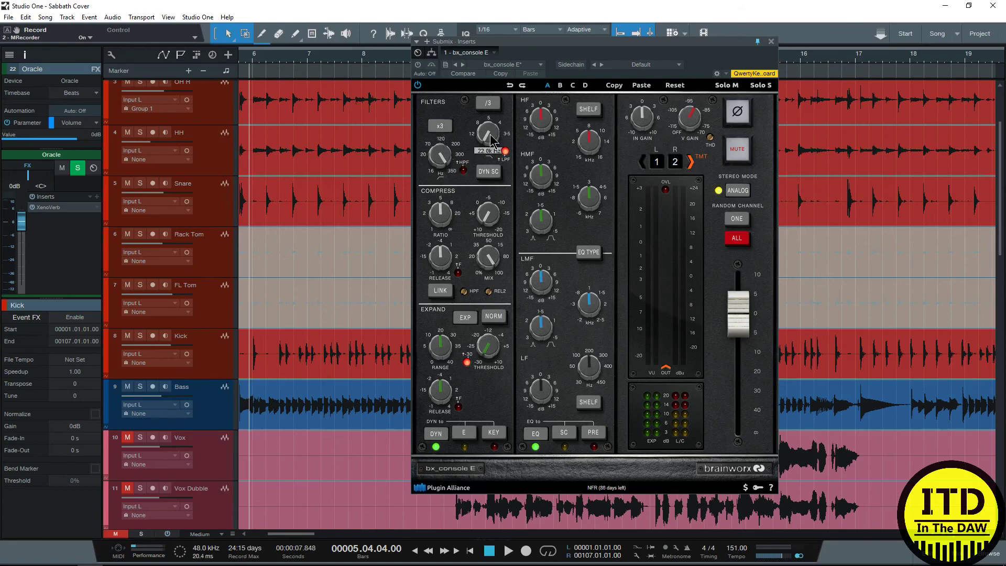
{"action": "left_click_drag", "start_coordinate": [490, 138], "coordinate": [496, 47]}
{"action": "left_click_drag", "start_coordinate": [491, 109], "coordinate": [489, 124]}
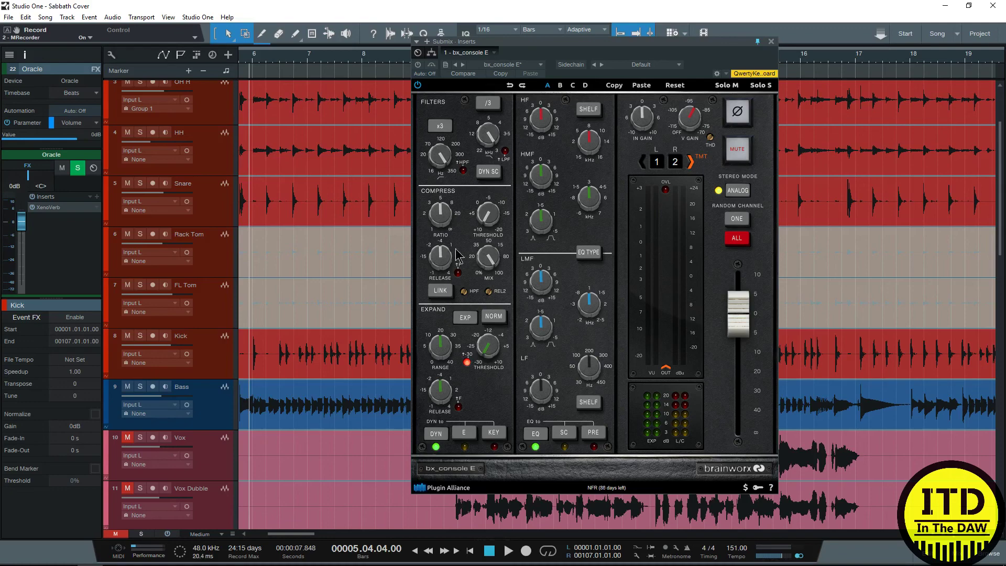
- Try DYN-to E, set compressor ratio 3:1 and release 0.10 s, and toggle LINK on and off
{"action": "left_click", "coordinate": [464, 432]}
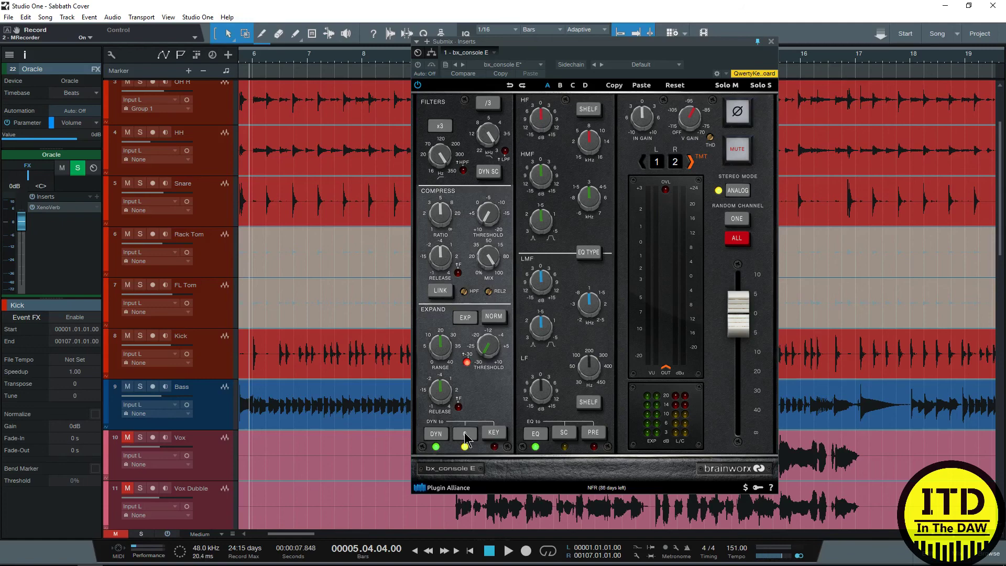
{"action": "left_click", "coordinate": [466, 439]}
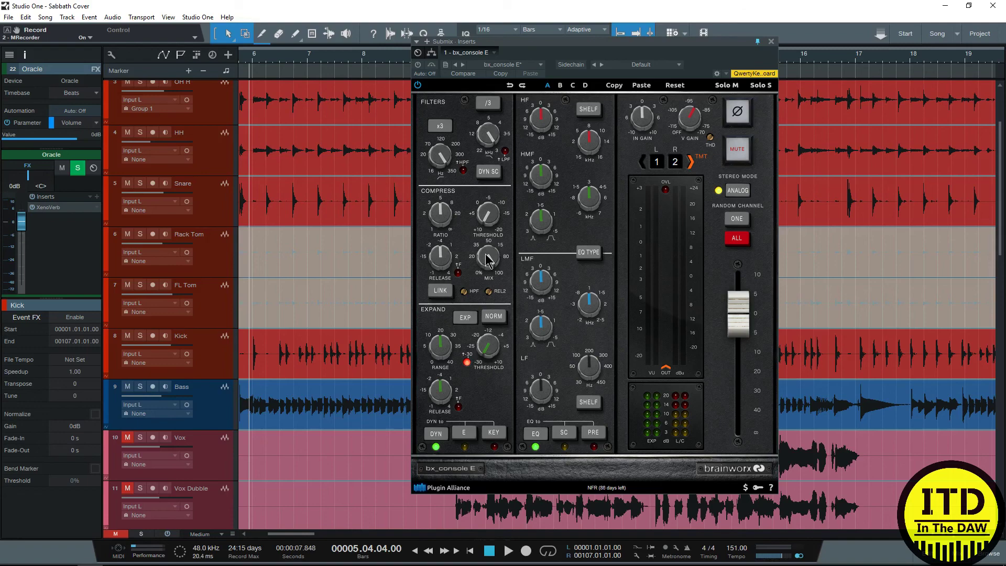
{"action": "mouse_move", "coordinate": [440, 212]}
{"action": "left_mouse_down"}
{"action": "mouse_move", "coordinate": [466, 254]}
{"action": "mouse_move", "coordinate": [479, 245]}
{"action": "left_mouse_up"}
{"action": "left_click_drag", "start_coordinate": [447, 267], "coordinate": [454, 339]}
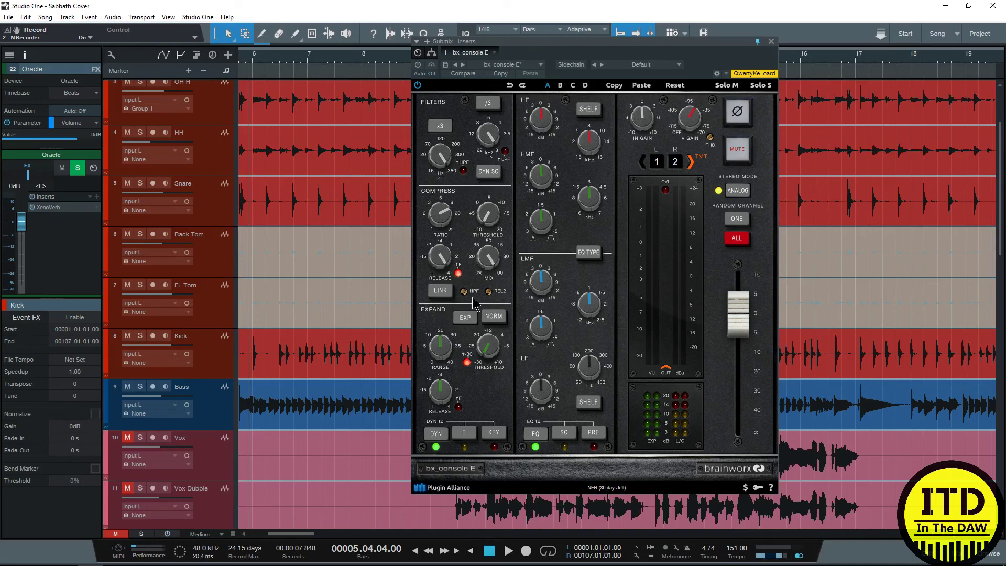
{"action": "left_click", "coordinate": [440, 292]}
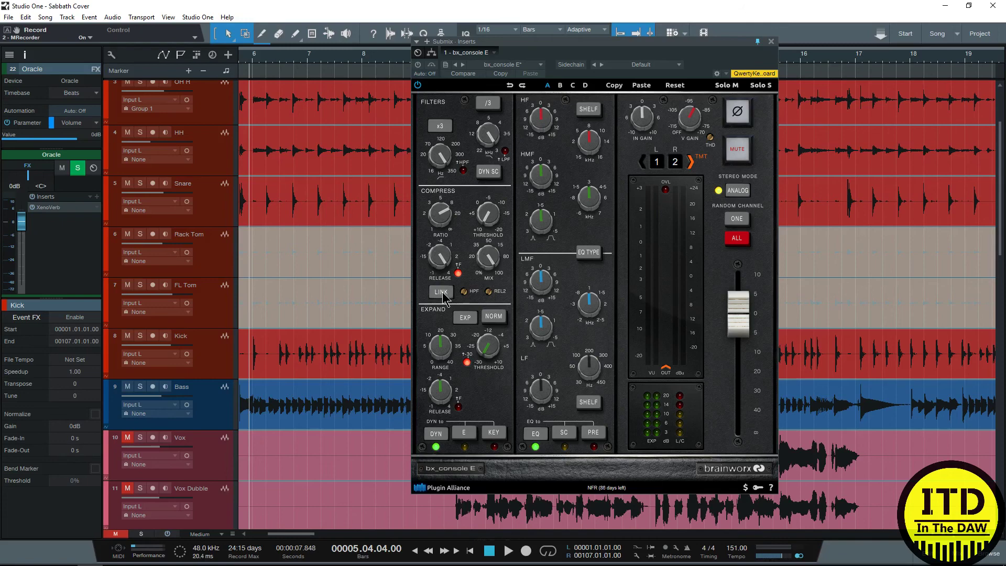
{"action": "left_click", "coordinate": [442, 293]}
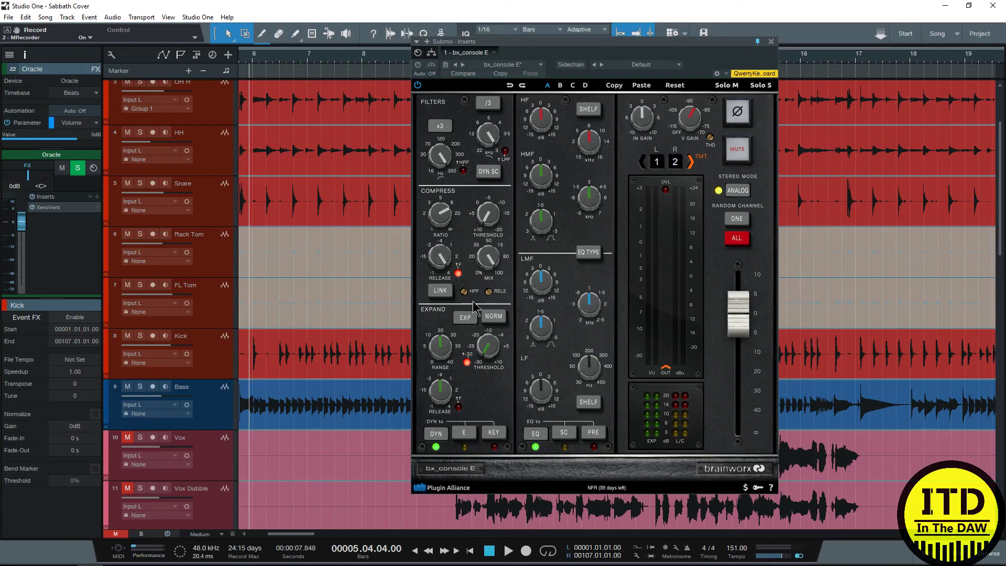
- Try gate mode with -1.2 dB hysteresis, then raise expander threshold to -30 dB and release to 1.11 s
{"action": "left_click", "coordinate": [464, 318]}
{"action": "left_click", "coordinate": [464, 317]}
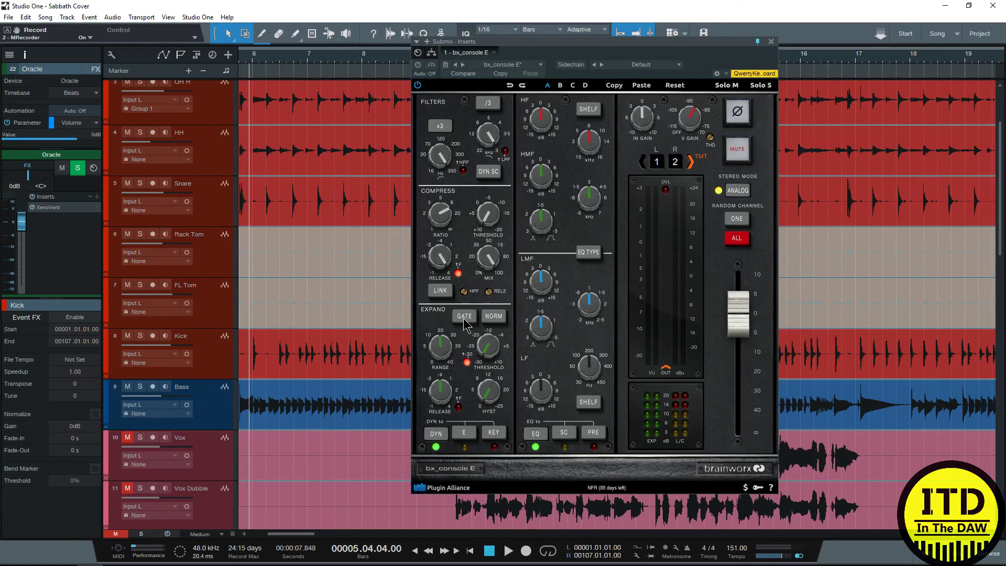
{"action": "left_click_drag", "start_coordinate": [487, 390], "coordinate": [487, 391]}
{"action": "left_click", "coordinate": [464, 318]}
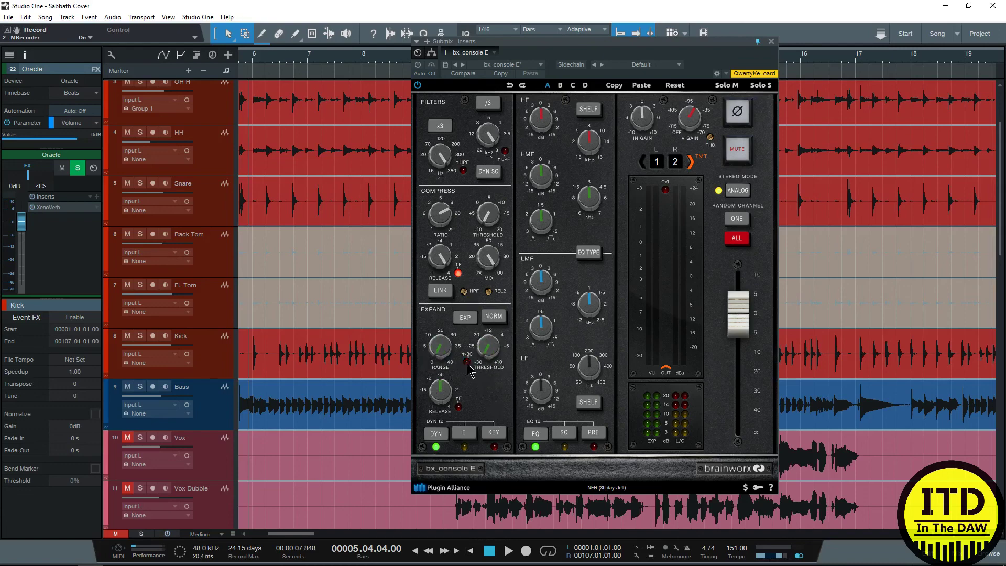
{"action": "mouse_move", "coordinate": [487, 357]}
{"action": "left_mouse_down"}
{"action": "mouse_move", "coordinate": [495, 344]}
{"action": "mouse_move", "coordinate": [491, 360]}
{"action": "left_mouse_up"}
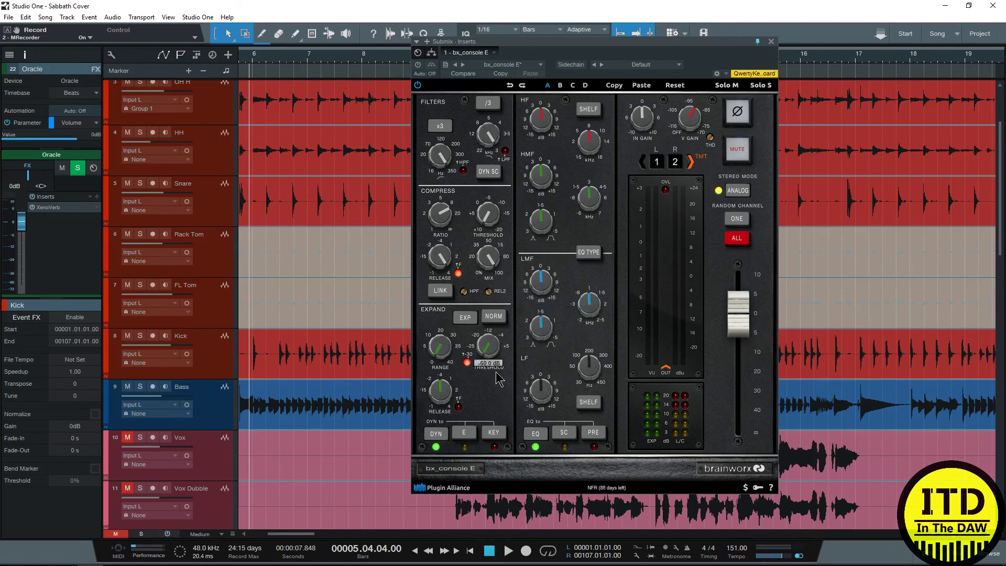
{"action": "left_click_drag", "start_coordinate": [497, 379], "coordinate": [496, 373]}
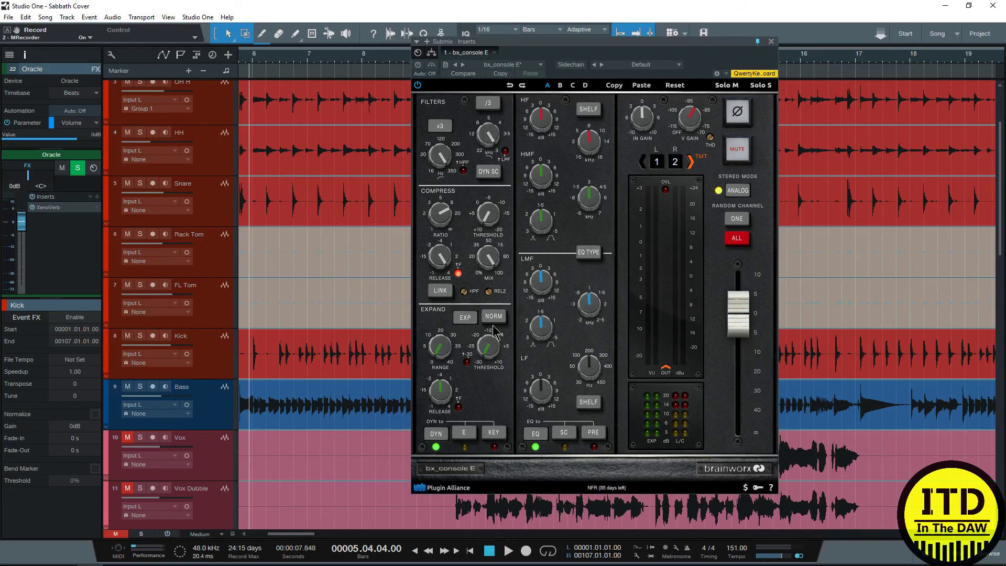
{"action": "left_click_drag", "start_coordinate": [441, 396], "coordinate": [460, 400]}
- Try INV, settle on normal gate mode, turn off DYN routing, and key from the sidechain
{"action": "left_click", "coordinate": [493, 316]}
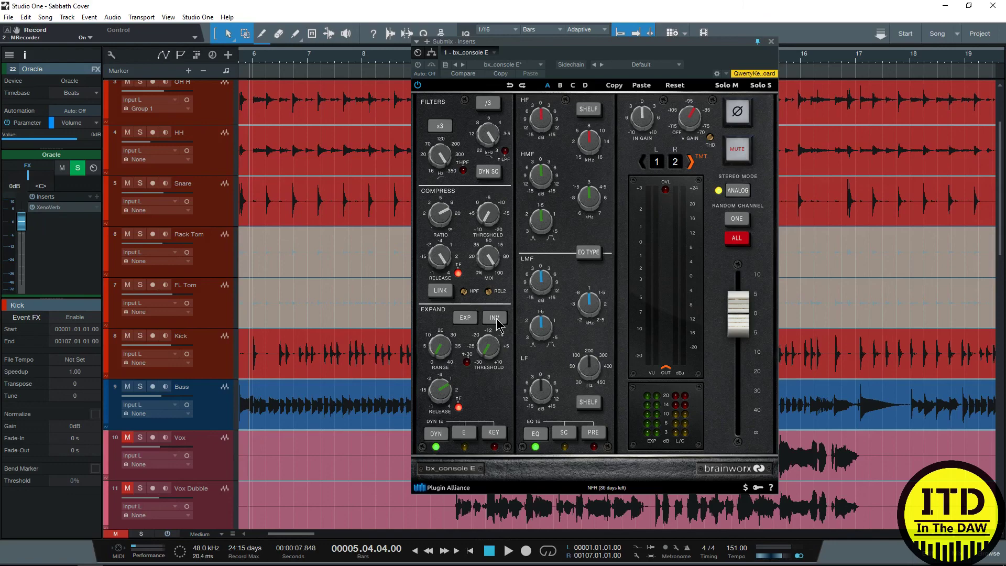
{"action": "left_click", "coordinate": [495, 318]}
{"action": "left_click", "coordinate": [465, 317]}
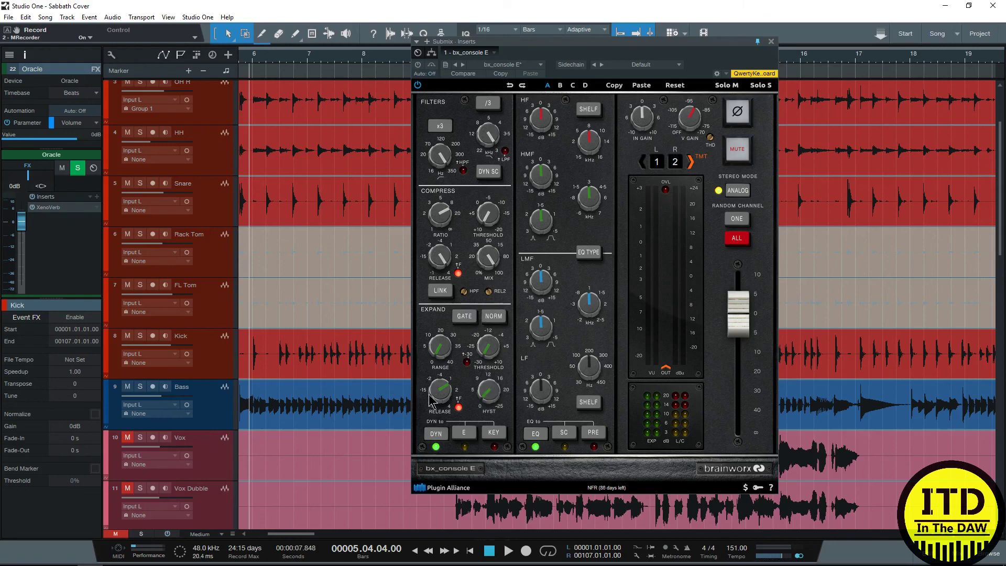
{"action": "left_click", "coordinate": [442, 440]}
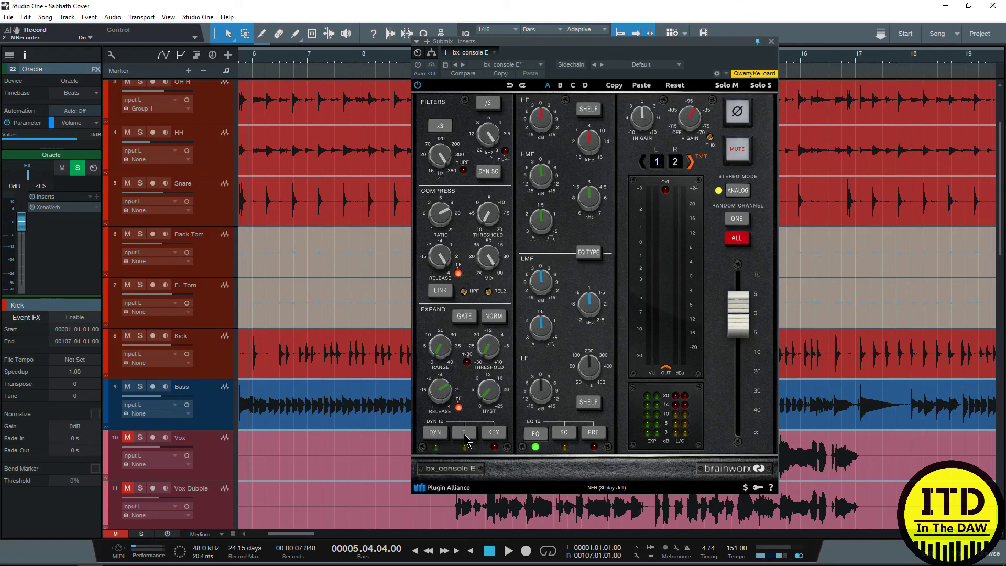
{"action": "left_click", "coordinate": [491, 434]}
- Turn off sidechain keying; set HF +14.6 dB at 16.0k Hz, HMF 7.0k Hz, LMF 200 Hz, LF 450 Hz
{"action": "left_click", "coordinate": [494, 433]}
{"action": "left_click_drag", "start_coordinate": [539, 122], "coordinate": [550, 90]}
{"action": "left_click_drag", "start_coordinate": [588, 140], "coordinate": [585, 227]}
{"action": "left_click_drag", "start_coordinate": [577, 254], "coordinate": [591, 81]}
{"action": "left_click_drag", "start_coordinate": [585, 203], "coordinate": [586, 188]}
{"action": "mouse_move", "coordinate": [580, 311]}
{"action": "left_mouse_down"}
{"action": "mouse_move", "coordinate": [583, 408]}
{"action": "mouse_move", "coordinate": [579, 216]}
{"action": "left_mouse_up"}
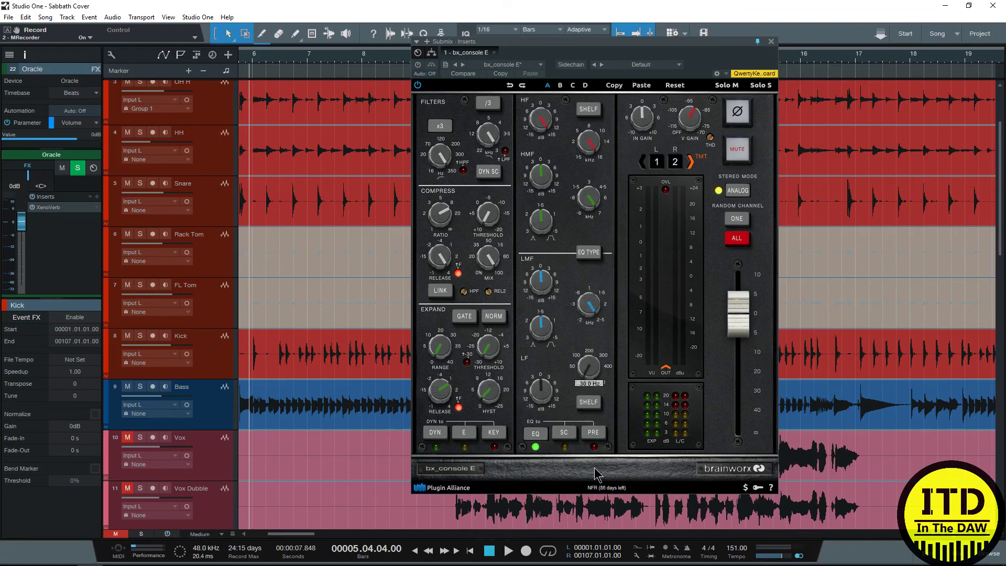
{"action": "left_click_drag", "start_coordinate": [594, 474], "coordinate": [570, 293]}
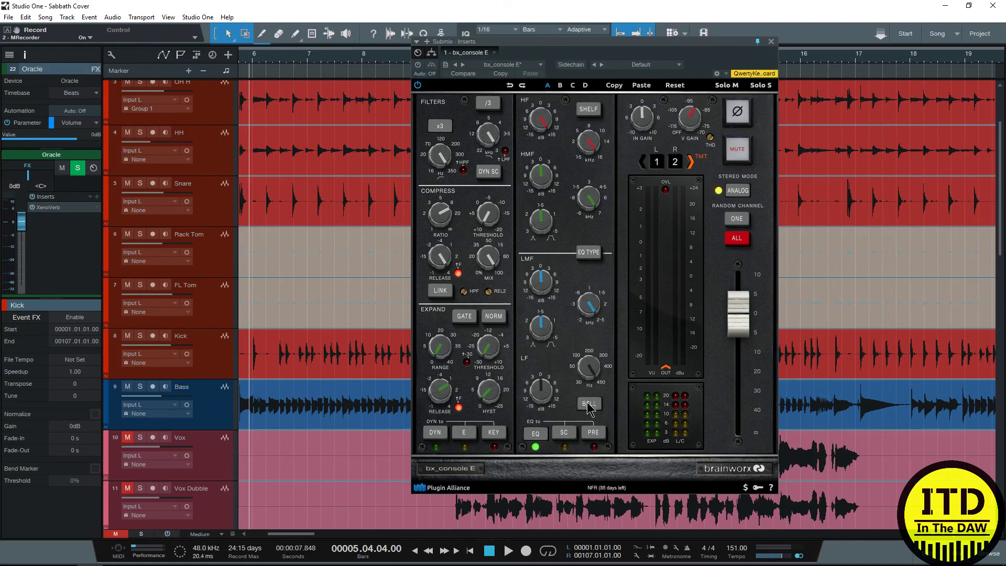
- Switch the EQ type and try the EQ, SC and PRE routing options
{"action": "left_click", "coordinate": [587, 255]}
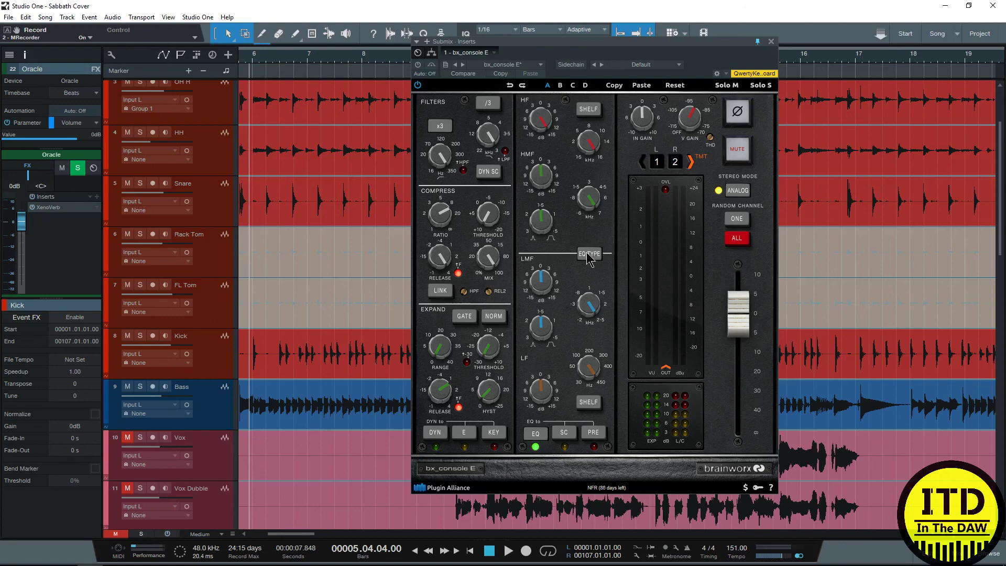
{"action": "left_click", "coordinate": [535, 432]}
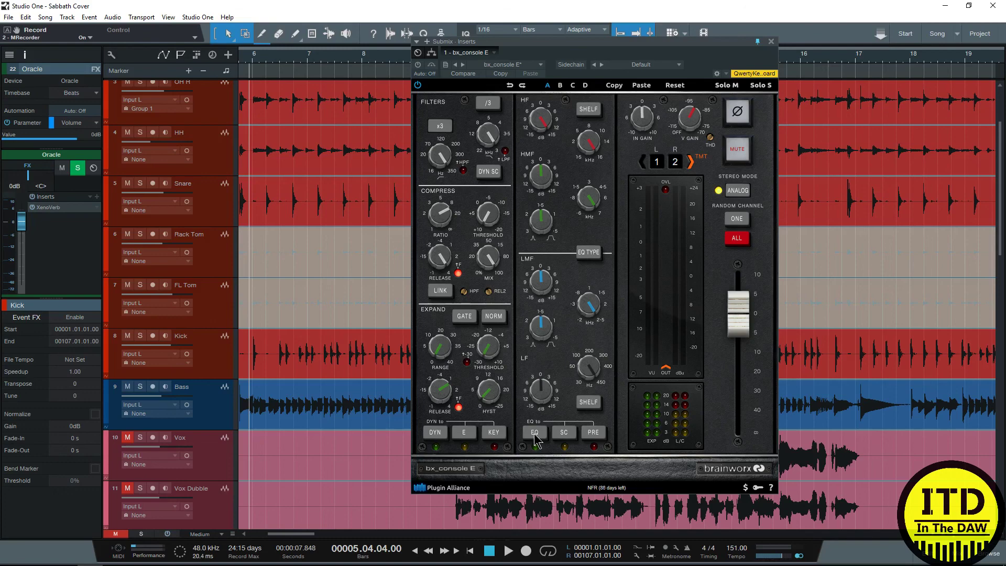
{"action": "left_click", "coordinate": [563, 435]}
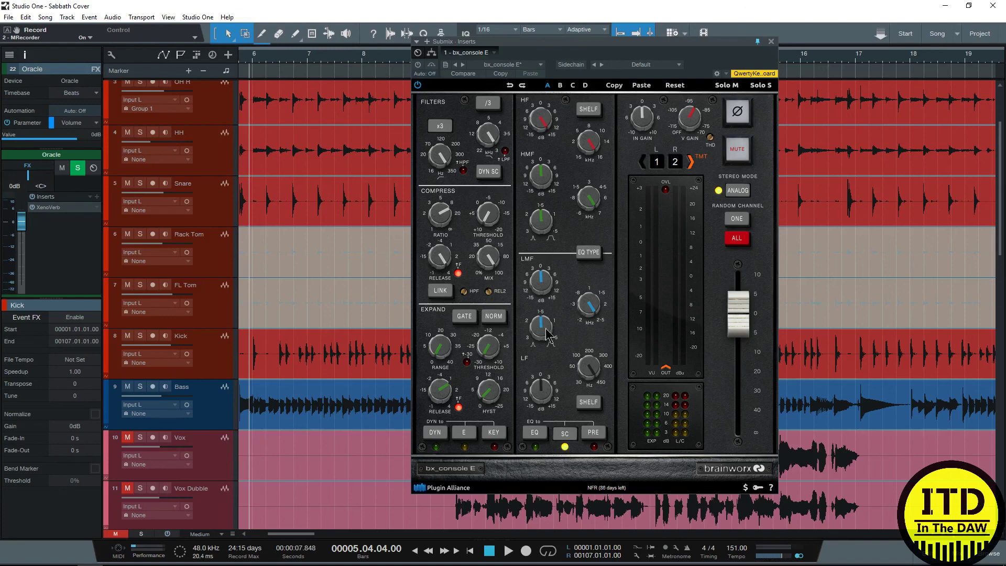
{"action": "left_click", "coordinate": [594, 437]}
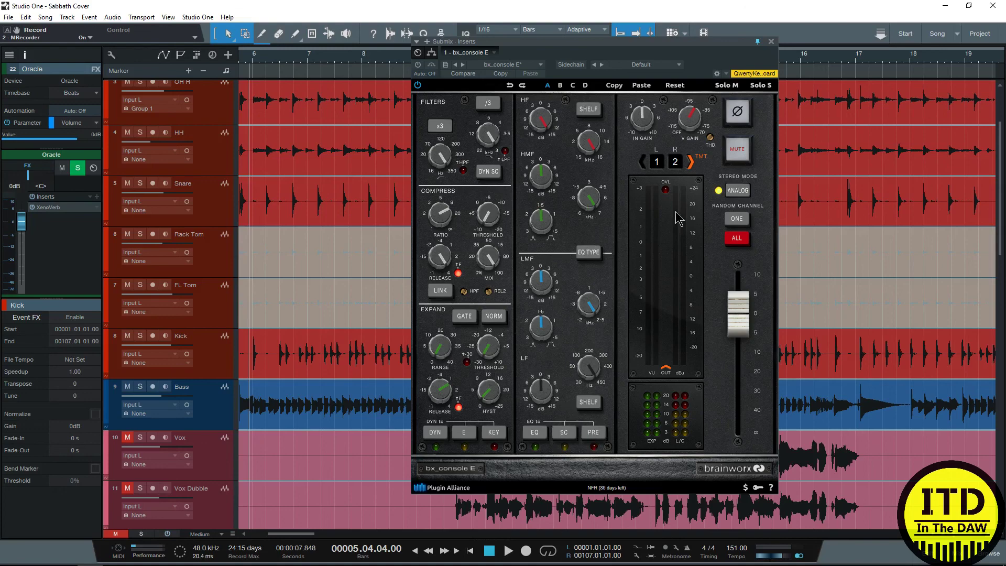
- Set input gain to 9.8 dB, console noise to -99.9 dB, and THD off
{"action": "left_click_drag", "start_coordinate": [642, 118], "coordinate": [658, 283]}
{"action": "left_click_drag", "start_coordinate": [669, 94], "coordinate": [660, 103]}
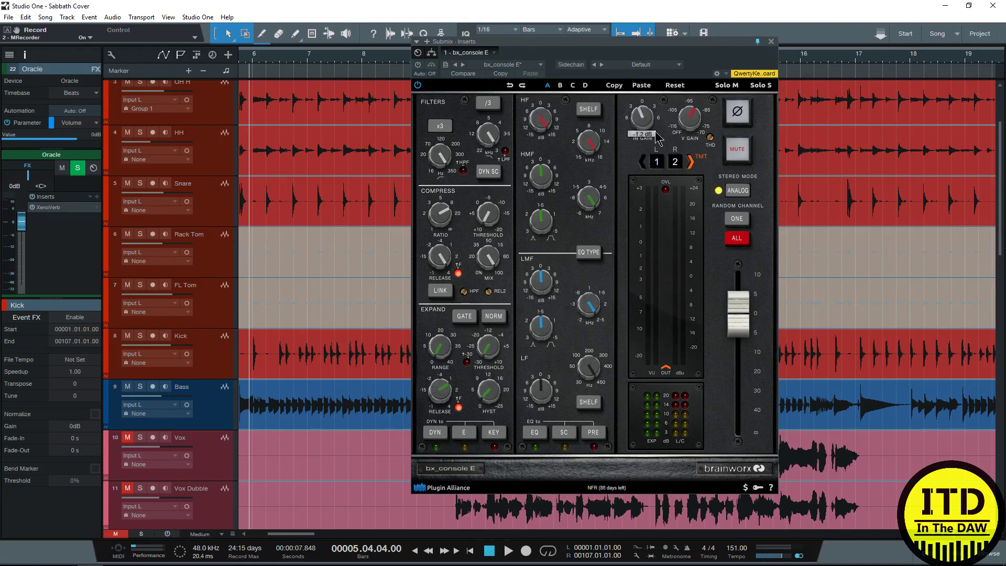
{"action": "left_click_drag", "start_coordinate": [690, 125], "coordinate": [697, 151]}
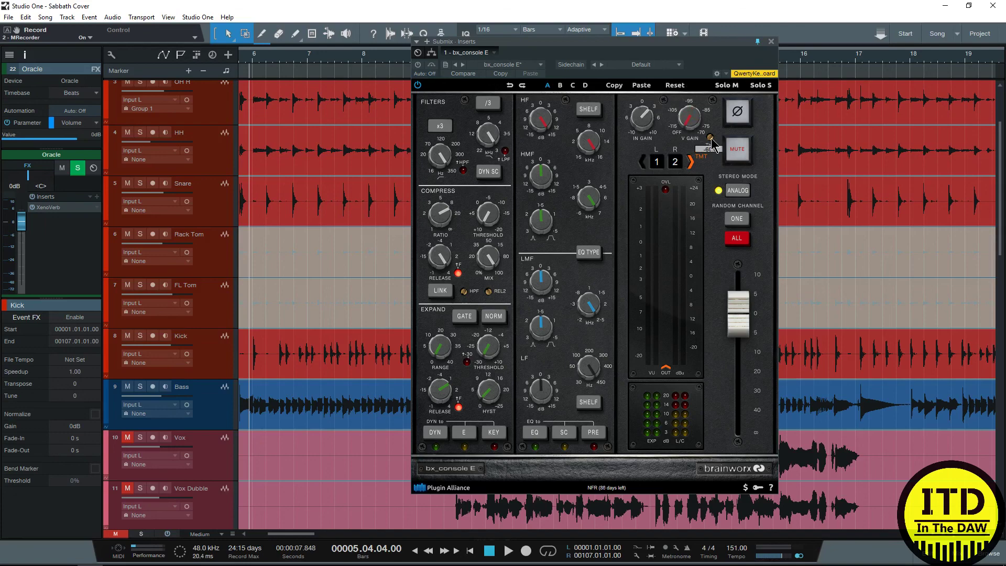
{"action": "left_click", "coordinate": [717, 158]}
- Toggle stereo mode digital and back, randomize the channel to 25/26, mute output, and close the plugin
{"action": "left_click", "coordinate": [738, 191]}
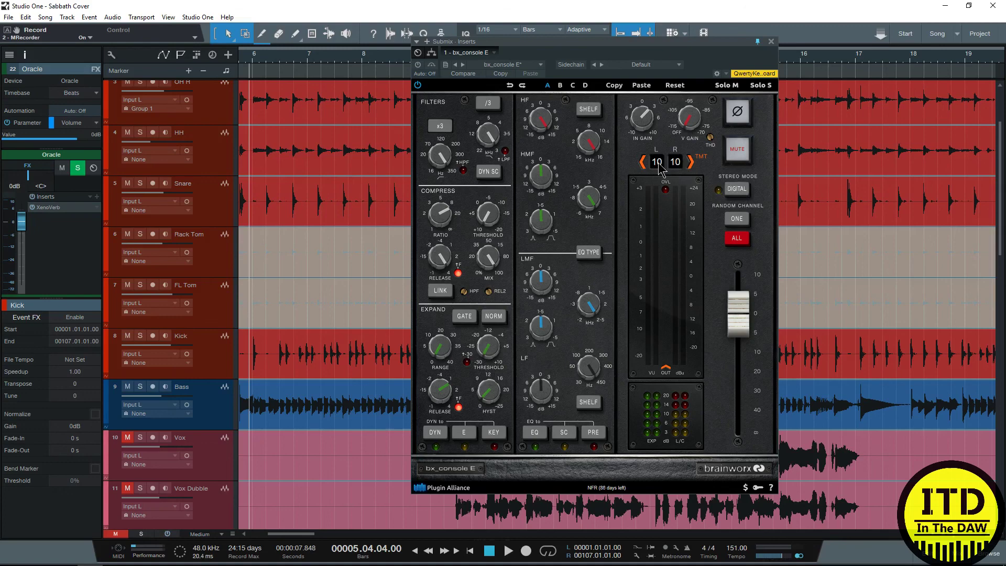
{"action": "left_click", "coordinate": [734, 191]}
{"action": "left_click", "coordinate": [737, 219]}
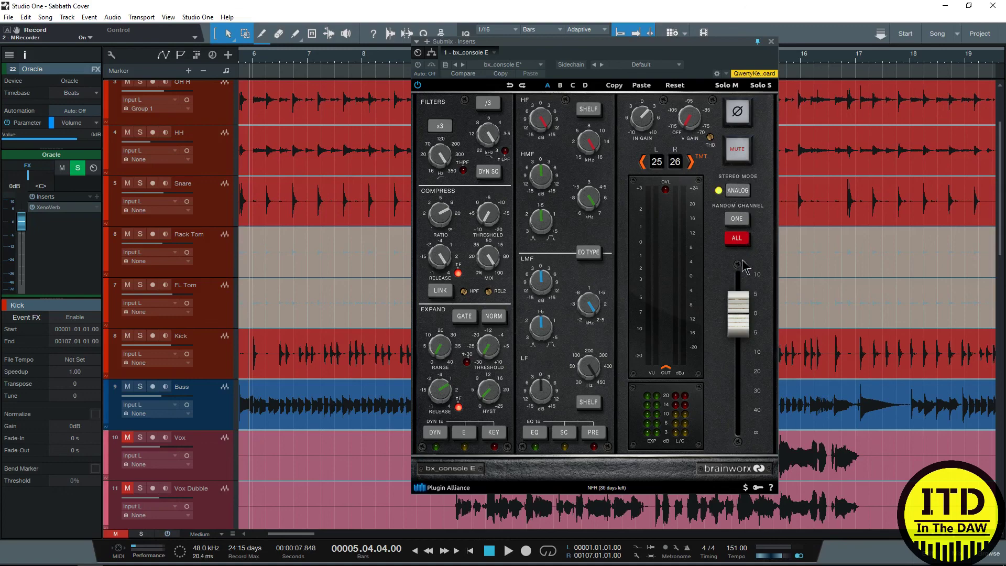
{"action": "mouse_move", "coordinate": [739, 319]}
{"action": "left_mouse_down"}
{"action": "mouse_move", "coordinate": [739, 349]}
{"action": "mouse_move", "coordinate": [739, 320]}
{"action": "left_mouse_up"}
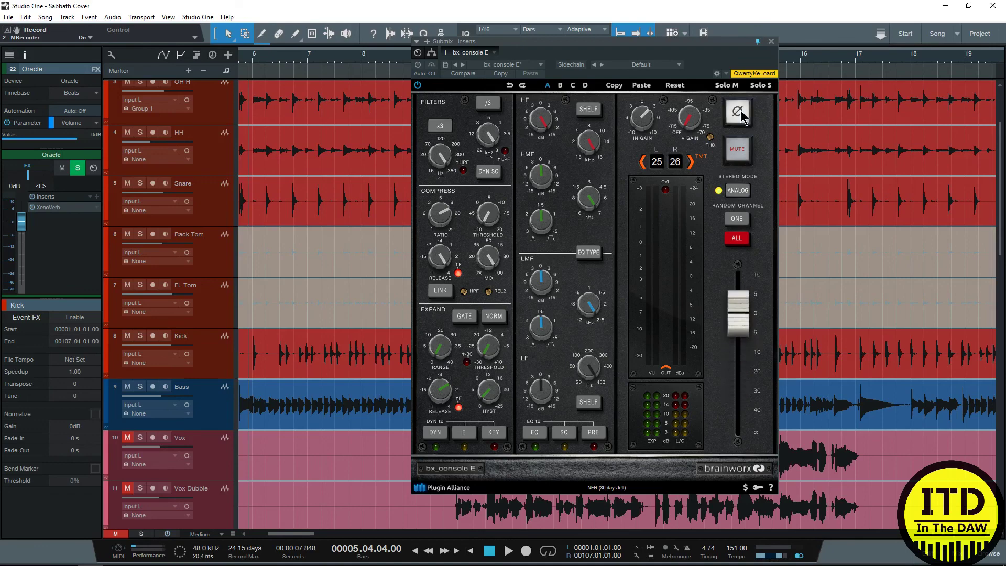
{"action": "left_click", "coordinate": [737, 149]}
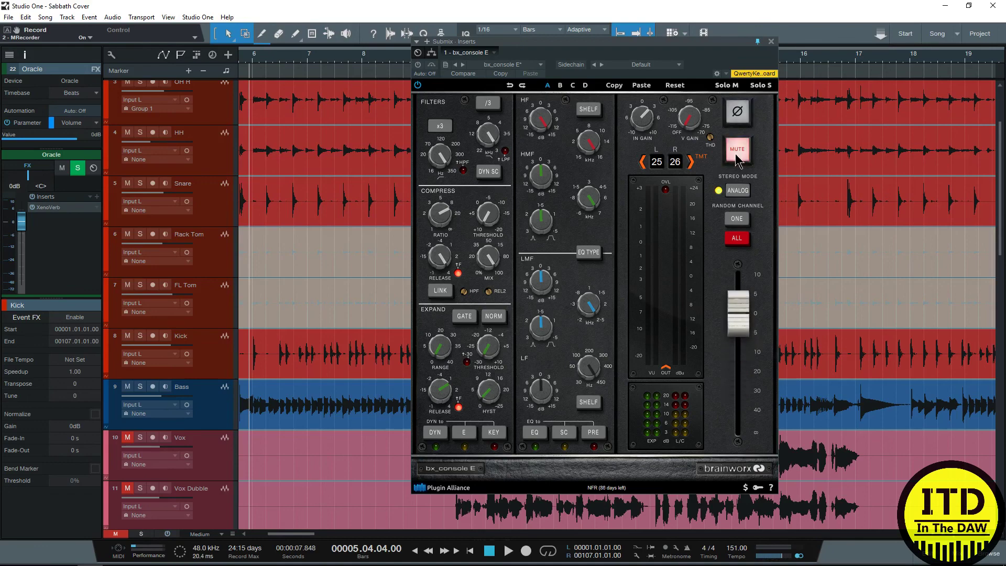
{"action": "left_click", "coordinate": [771, 43]}
- In the Console, open GTR 1L's bx_console E, move it aside, and select guitar channels 12–17
{"action": "key", "text": "F3"}
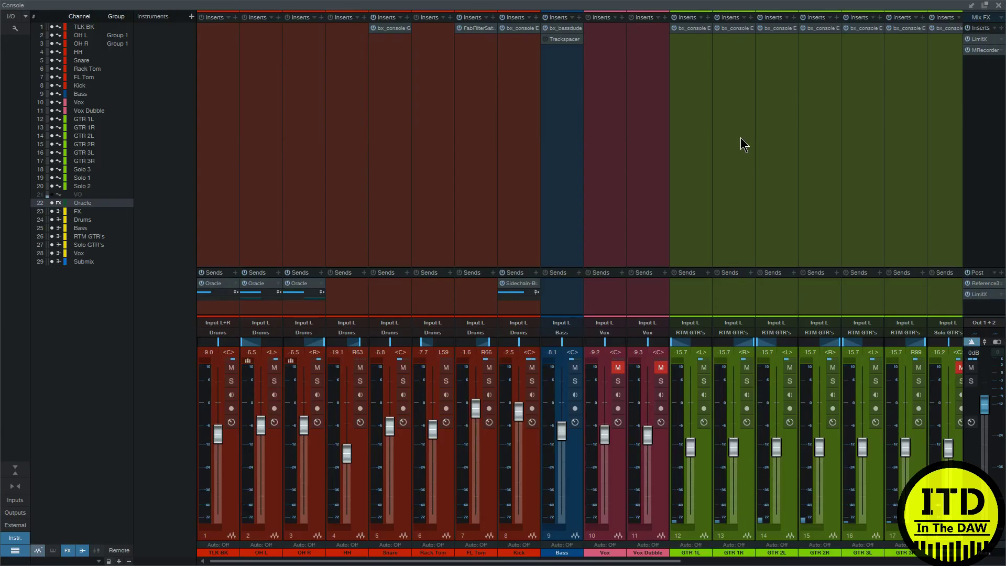
{"action": "scroll", "coordinate": [676, 180], "scroll_direction": "right", "scroll_amount": 5}
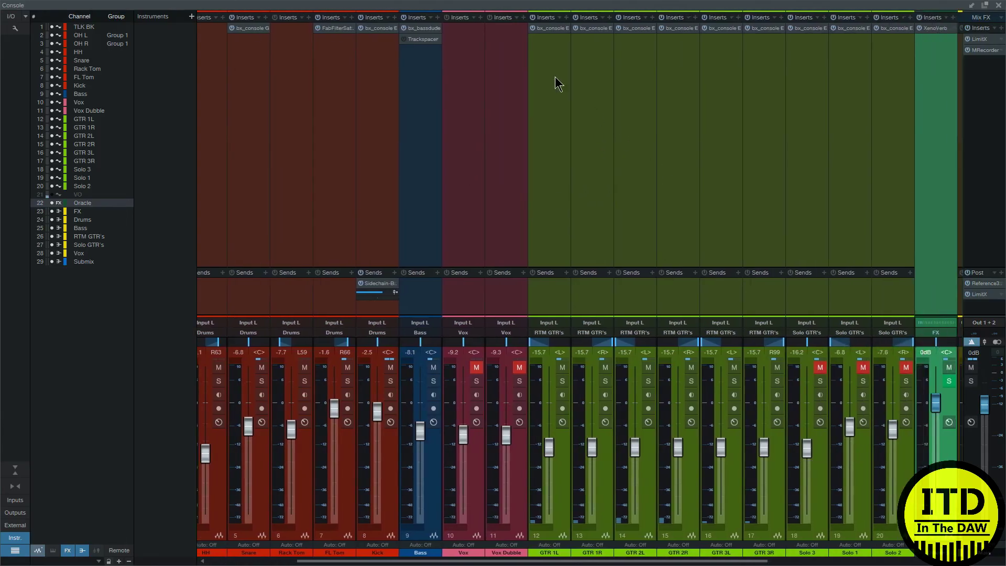
{"action": "left_click", "coordinate": [556, 83]}
{"action": "left_click", "coordinate": [887, 89], "text": "shift"}
{"action": "scroll", "coordinate": [509, 41], "scroll_direction": "right", "scroll_amount": 1}
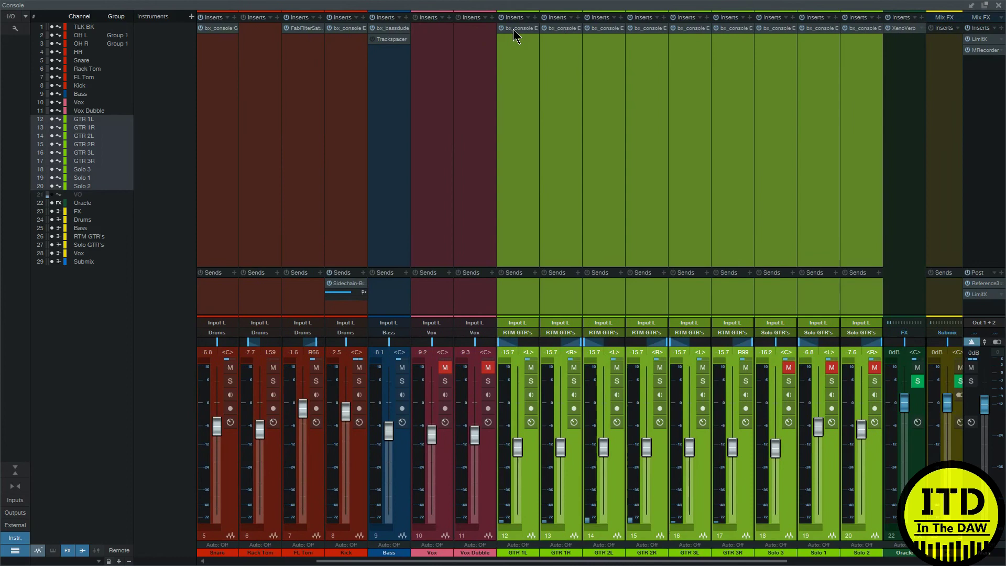
{"action": "left_click", "coordinate": [512, 29]}
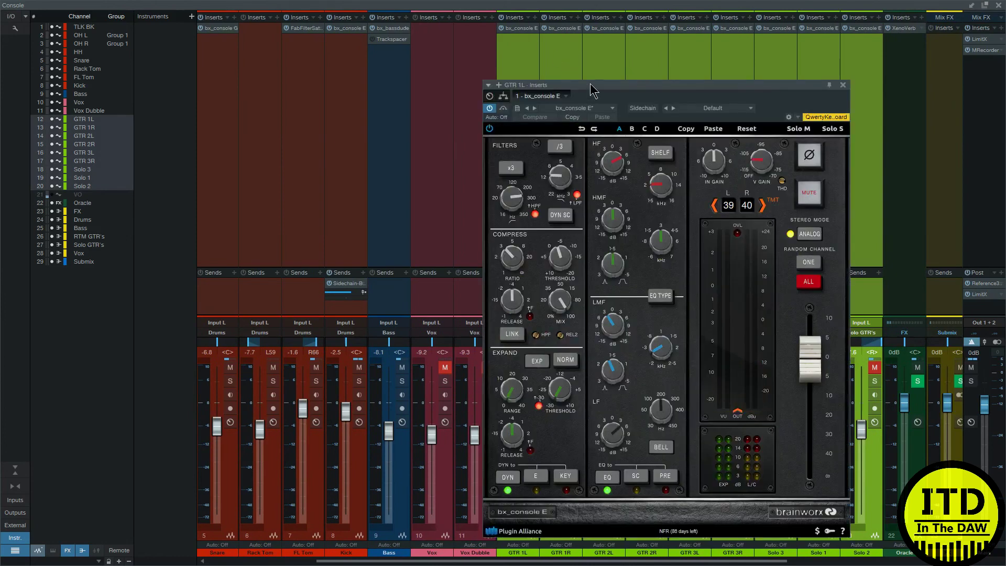
{"action": "left_click_drag", "start_coordinate": [581, 88], "coordinate": [352, 54]}
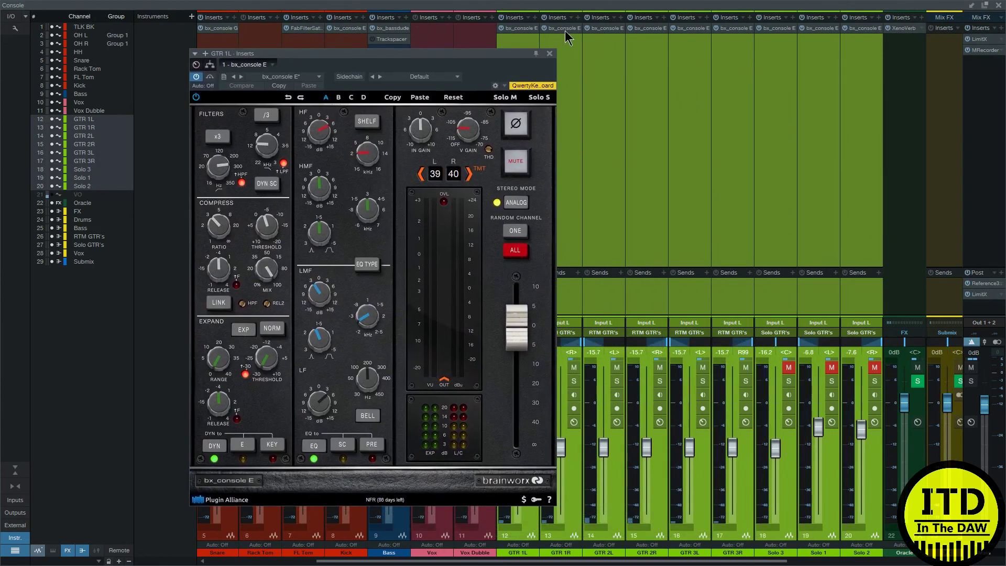
{"action": "left_click", "coordinate": [721, 110]}
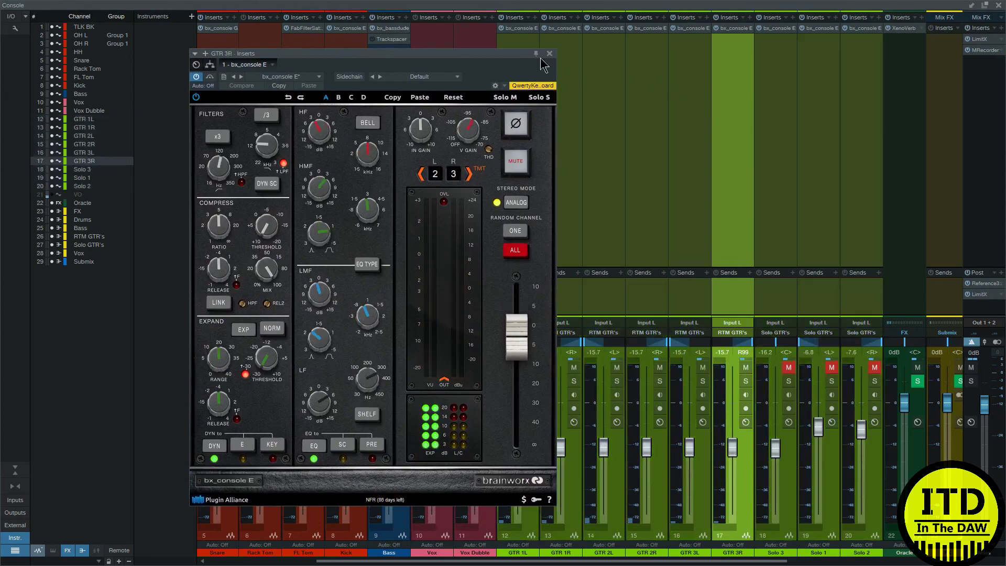
{"action": "left_click", "coordinate": [519, 46], "text": "shift"}
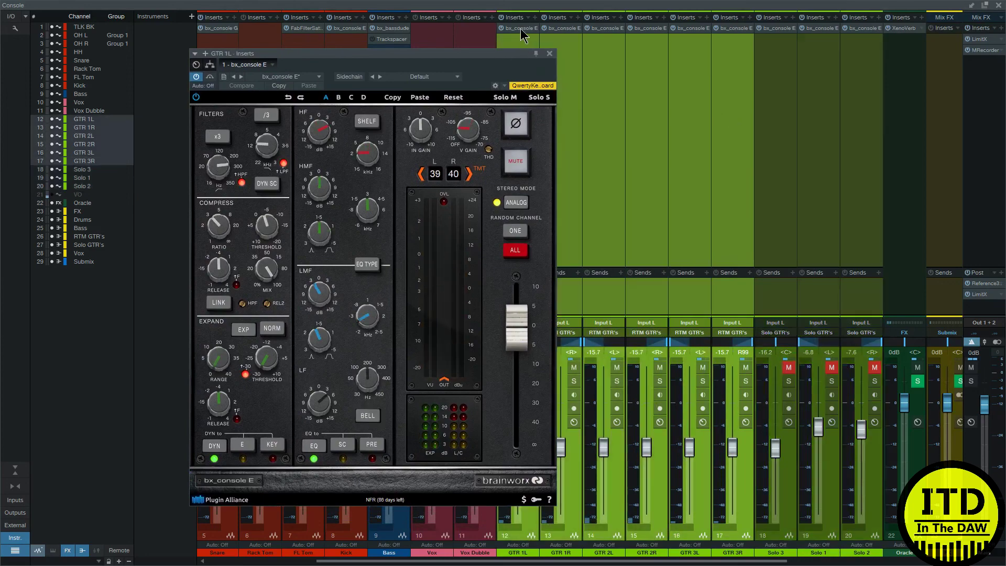
- Bypass the guitar console strip, open the Kick channel's bx_console E, and return to the arrange view
{"action": "left_click", "coordinate": [197, 77]}
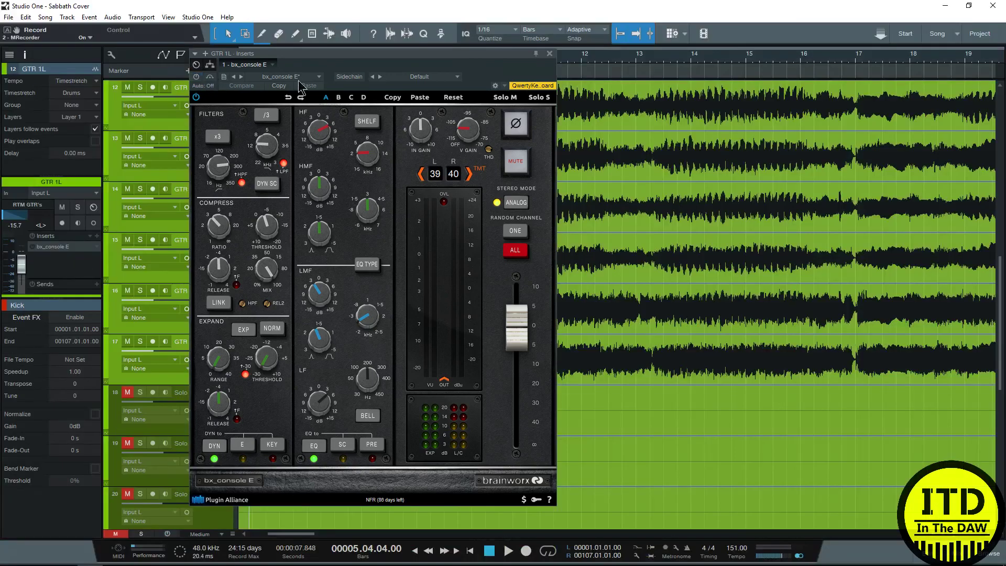
{"action": "mouse_move", "coordinate": [348, 104]}
{"action": "left_mouse_down"}
{"action": "mouse_move", "coordinate": [634, 187]}
{"action": "mouse_move", "coordinate": [641, 197]}
{"action": "left_mouse_up"}
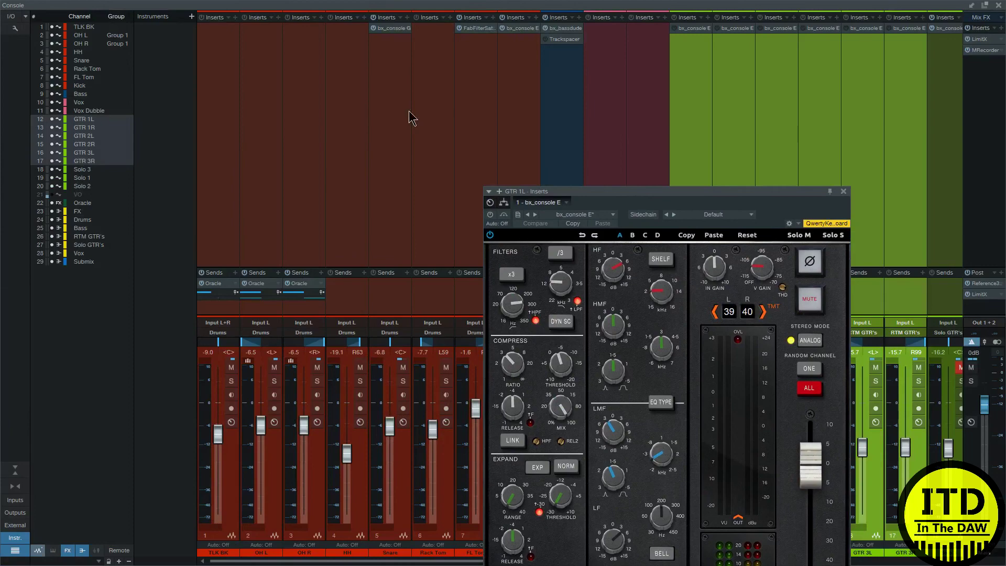
{"action": "left_click", "coordinate": [504, 52]}
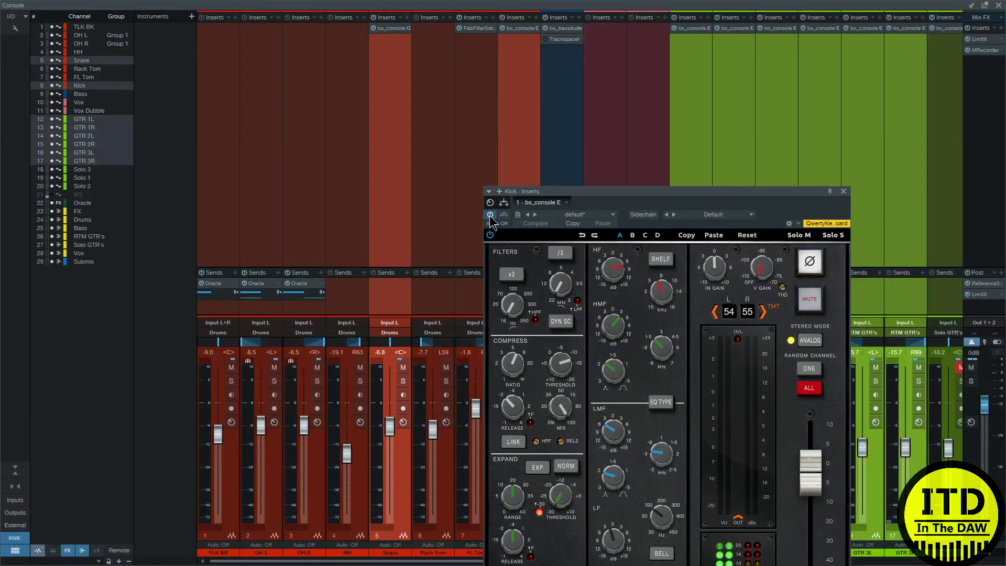
{"action": "key", "text": "F3"}
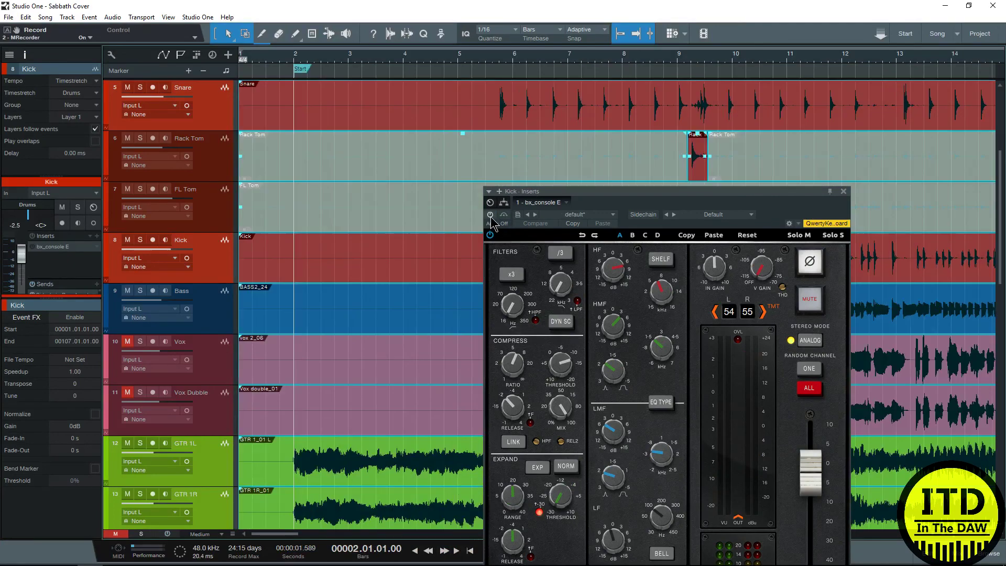
- Play the song, re-enable the Kick console plugin, then stop playback
{"action": "key", "text": "space"}
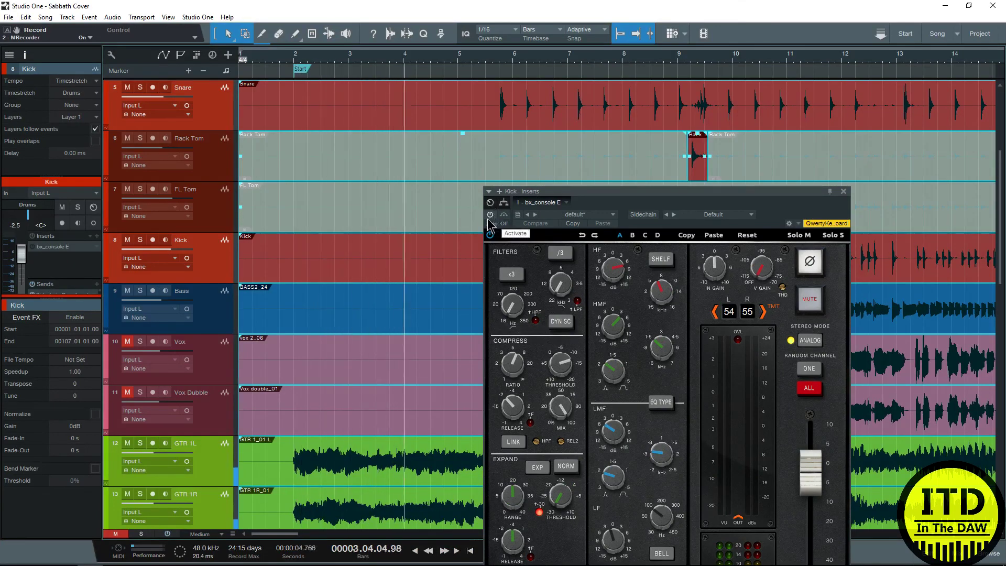
{"action": "left_click_drag", "start_coordinate": [555, 191], "coordinate": [234, 59]}
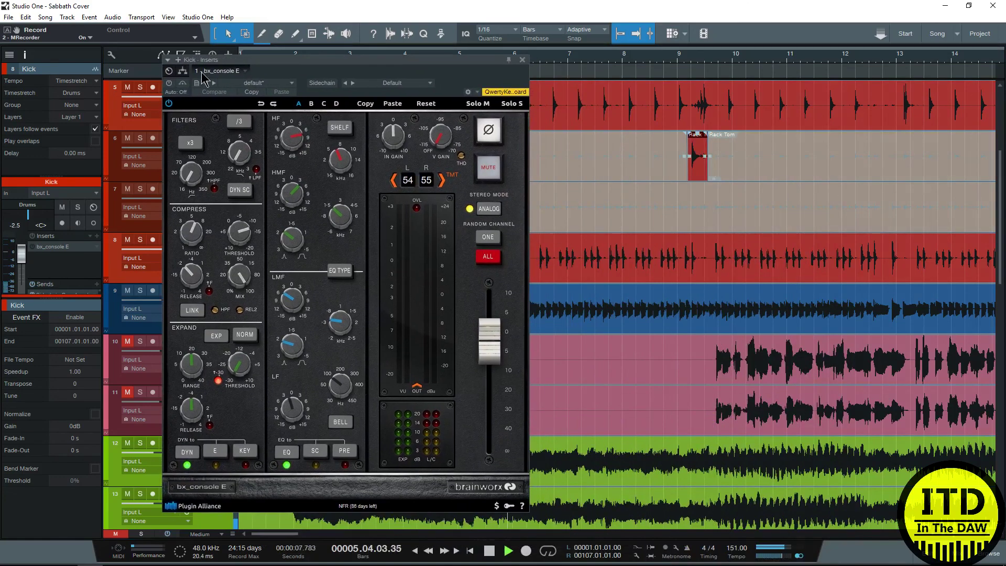
{"action": "left_click", "coordinate": [169, 84]}
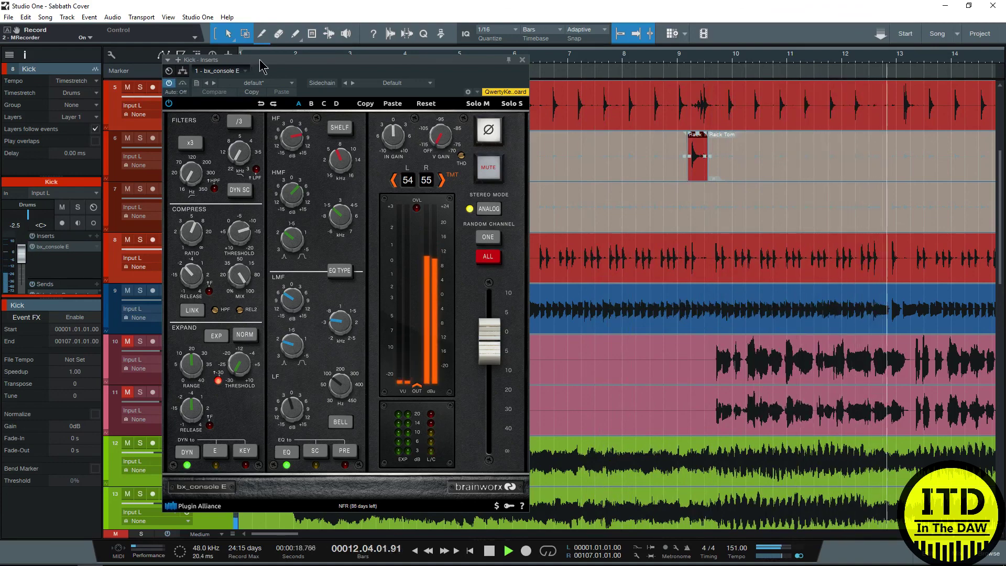
{"action": "left_click_drag", "start_coordinate": [265, 66], "coordinate": [585, 118]}
{"action": "key", "text": "space"}
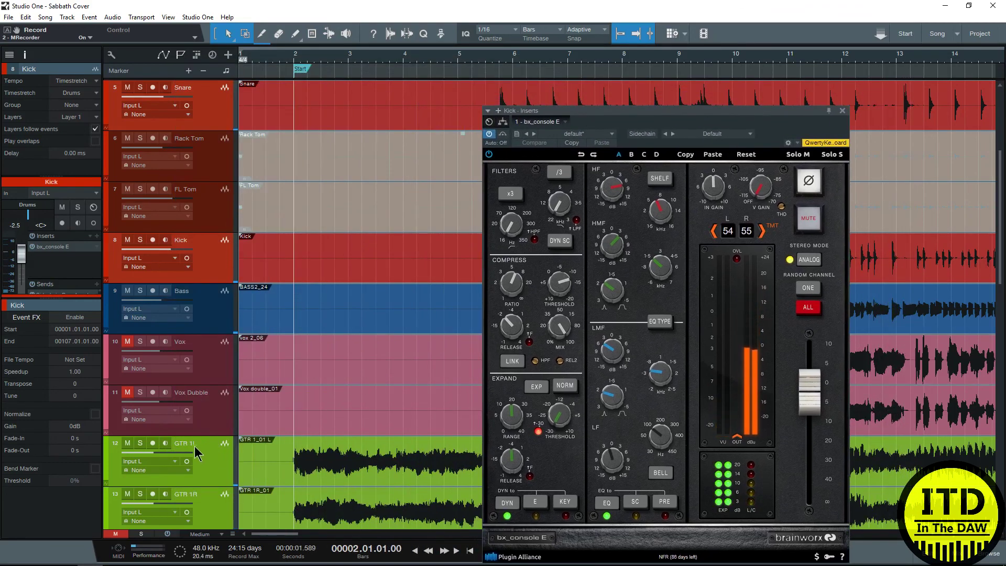
- Select the GTR 1L and GTR 3R tracks and bypass GTR 3R's console strip
{"action": "left_click", "coordinate": [181, 450]}
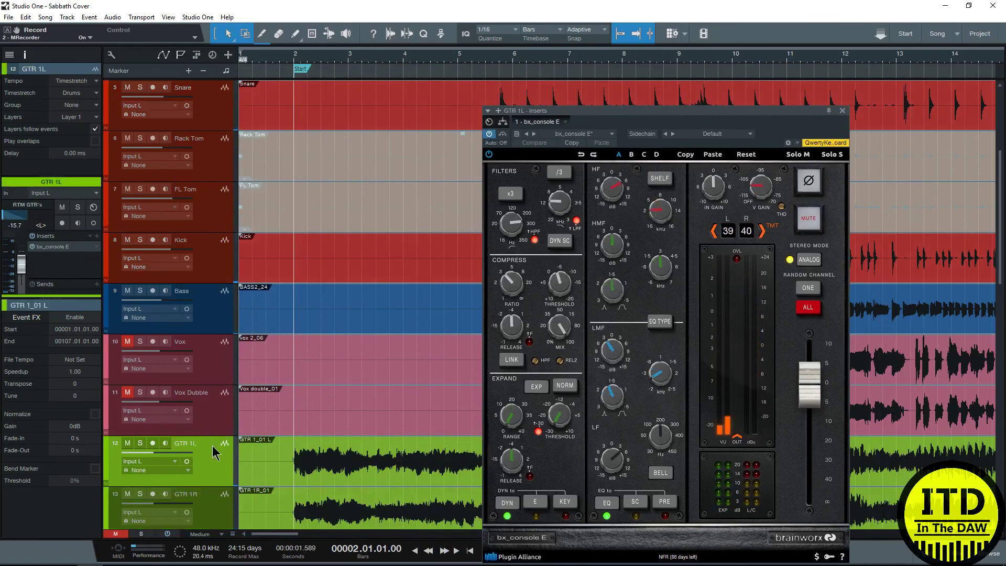
{"action": "scroll", "coordinate": [283, 446], "scroll_direction": "down", "scroll_amount": 5}
{"action": "scroll", "coordinate": [284, 446], "scroll_direction": "down", "scroll_amount": 3}
{"action": "left_click", "coordinate": [220, 299]}
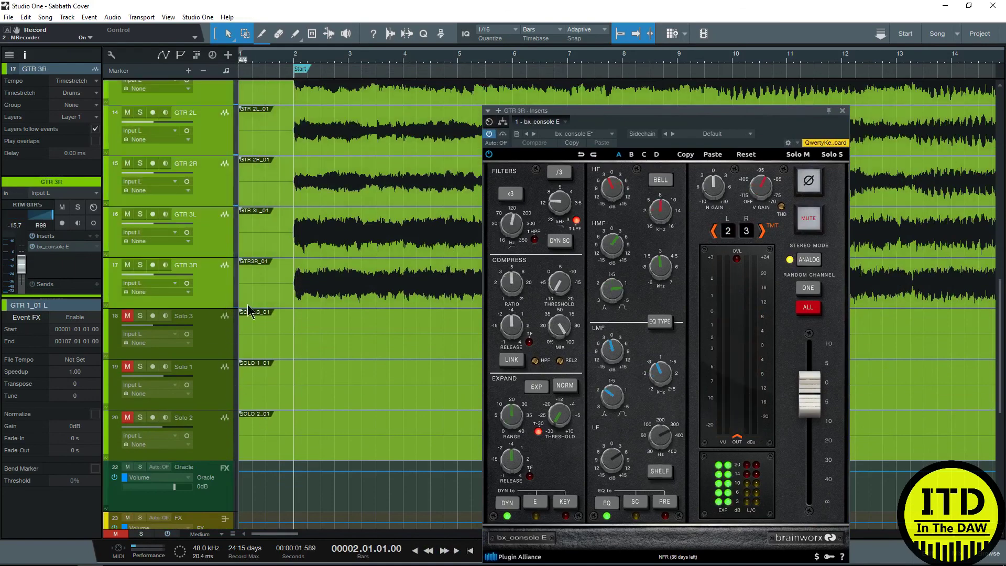
{"action": "scroll", "coordinate": [218, 265], "scroll_direction": "up", "scroll_amount": 3}
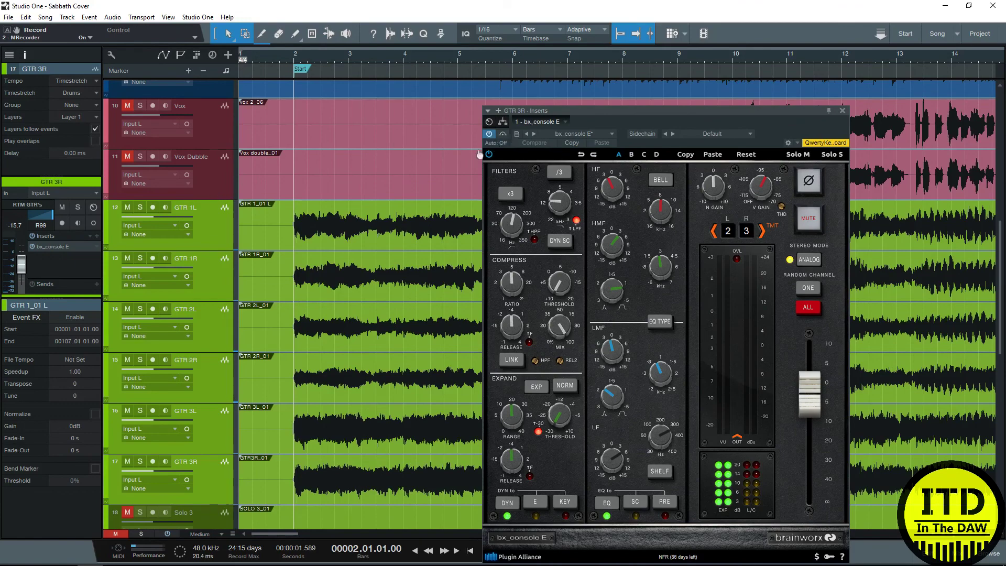
{"action": "left_click", "coordinate": [488, 135]}
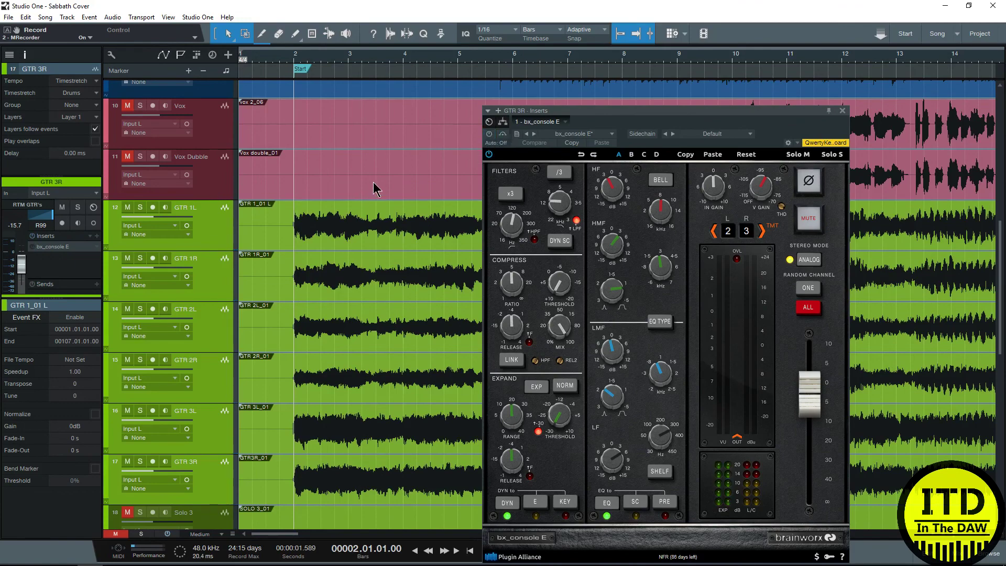
- Solo the guitars and play, toggling GTR 3R's strip active then bypassed, then stop
{"action": "key", "text": "s"}
{"action": "key", "text": "space"}
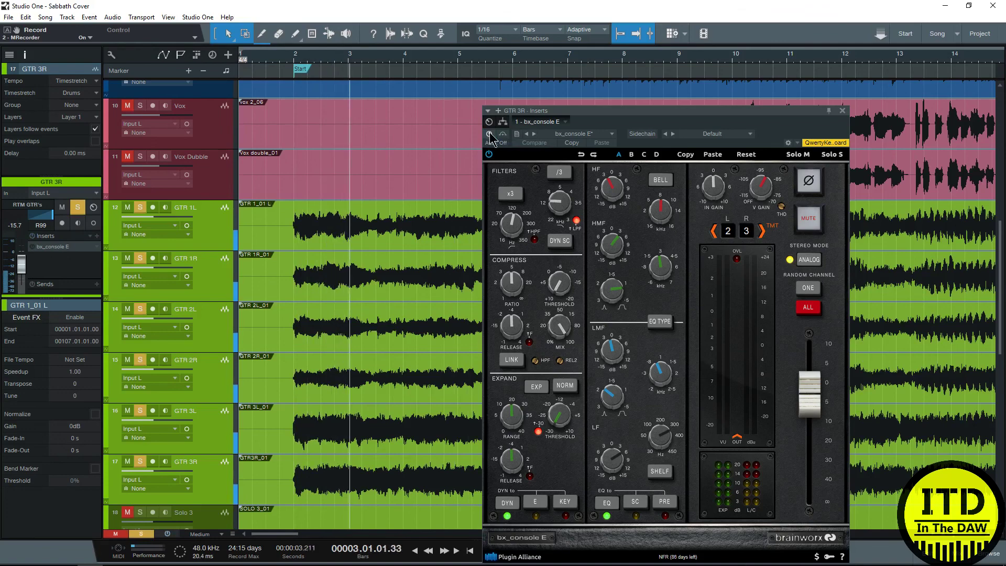
{"action": "left_click", "coordinate": [487, 134]}
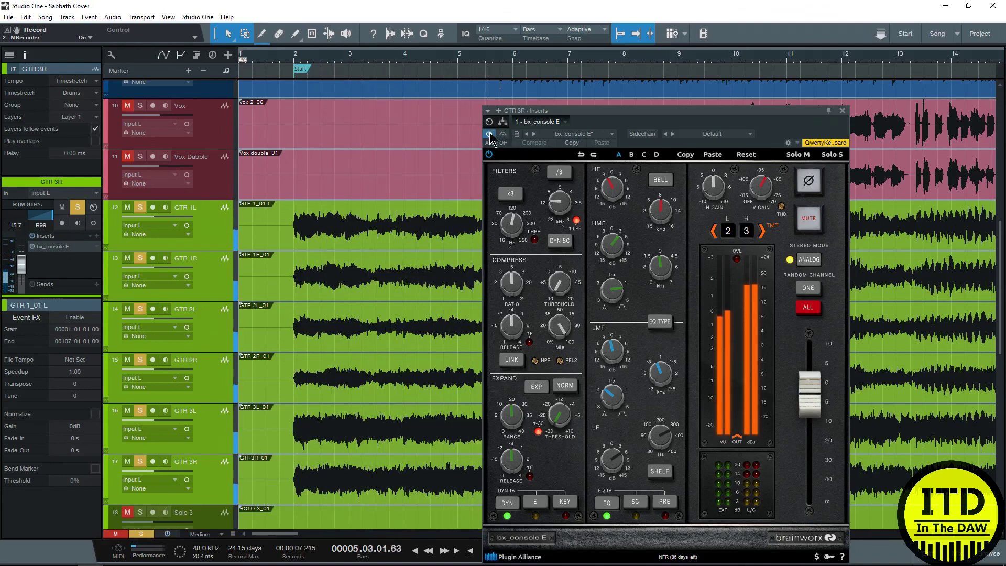
{"action": "left_click", "coordinate": [489, 136]}
{"action": "key", "text": "space"}
- Randomize channel numbers on all bx_console E instances twice, confirming each warning, with playback running
{"action": "left_click", "coordinate": [808, 306]}
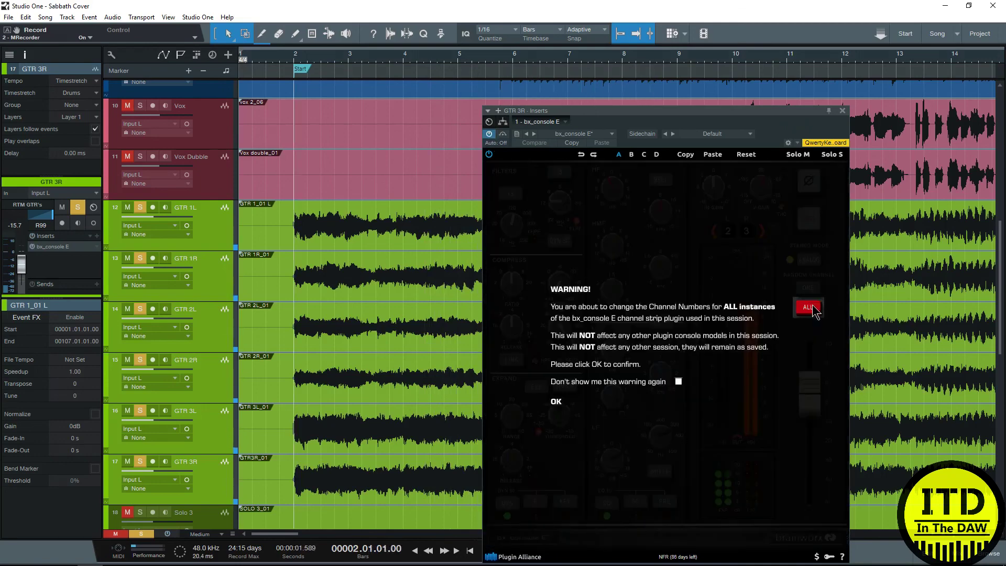
{"action": "left_click", "coordinate": [553, 403]}
{"action": "key", "text": "space"}
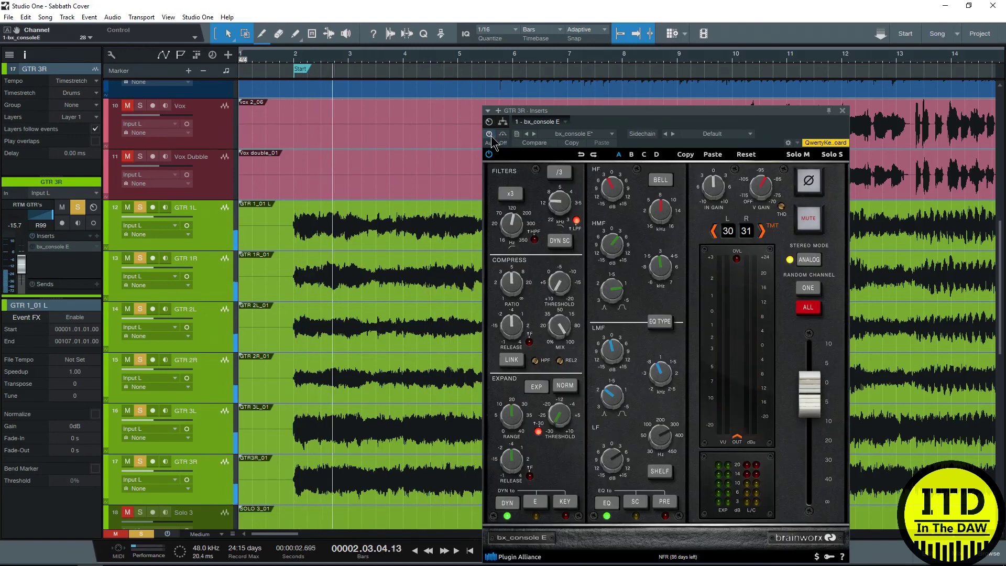
{"action": "left_click", "coordinate": [795, 307]}
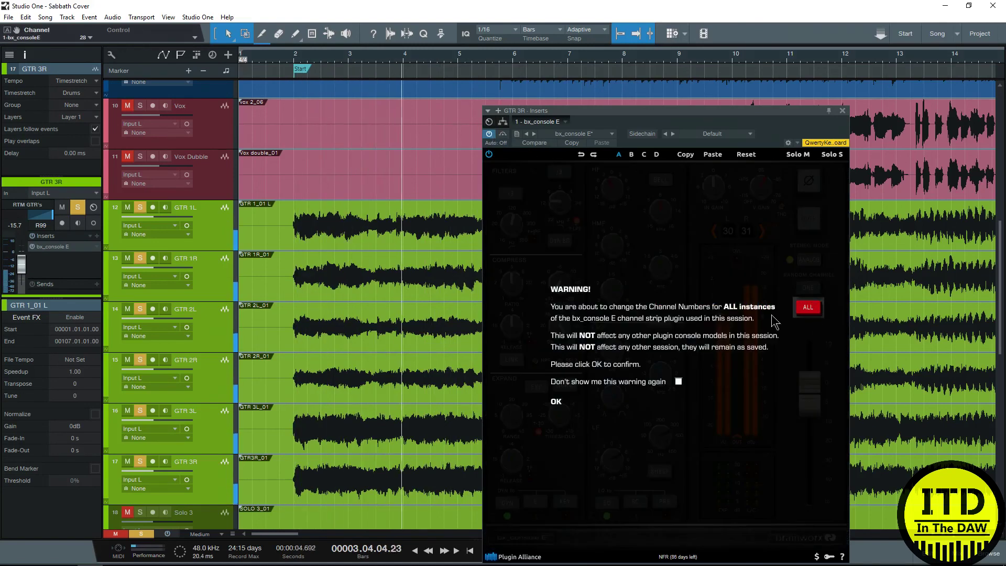
{"action": "left_click", "coordinate": [555, 401]}
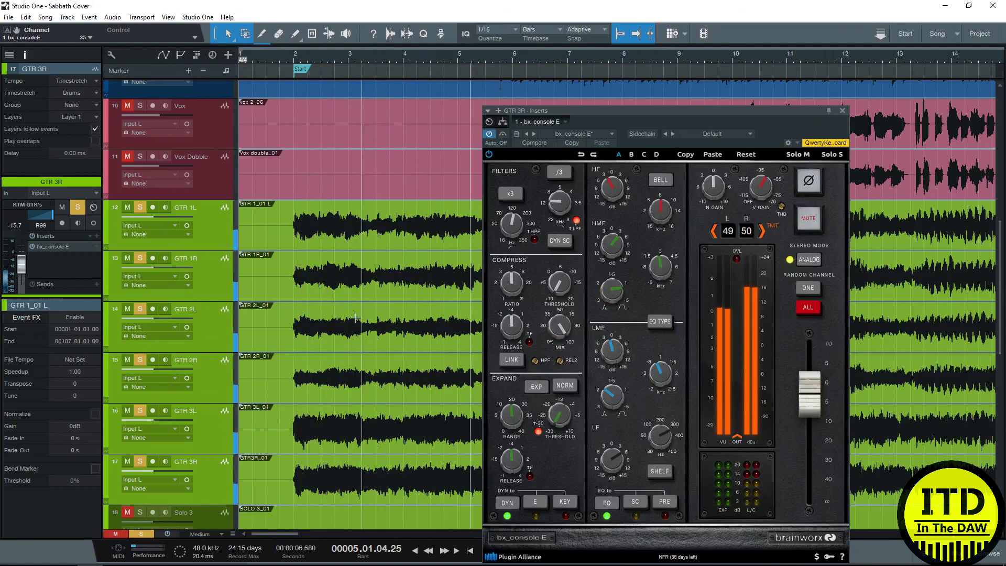
- Toggle GTR 3R's console strip bypassed and active repeatedly during playback, then stop
{"action": "left_click", "coordinate": [490, 134]}
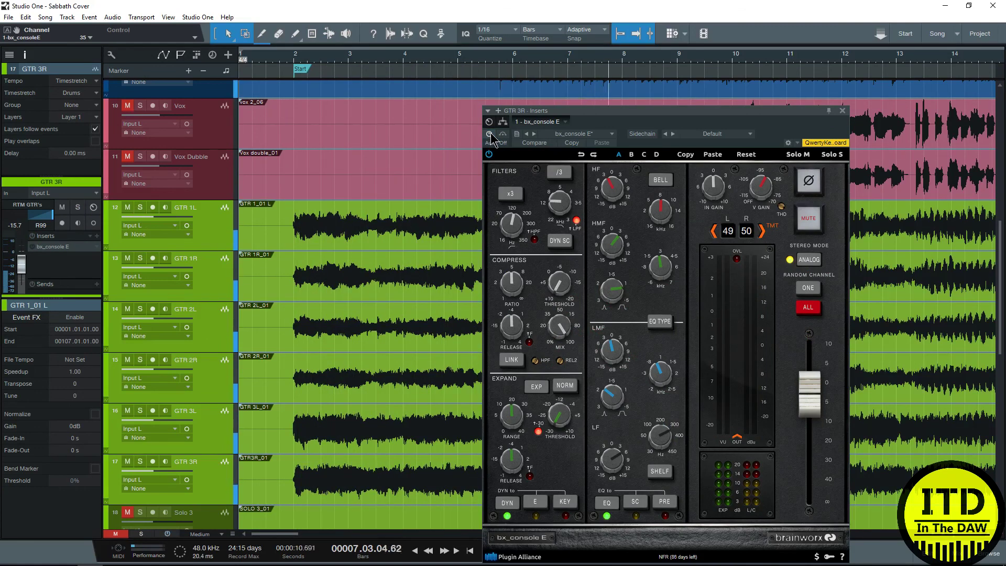
{"action": "left_click", "coordinate": [491, 135]}
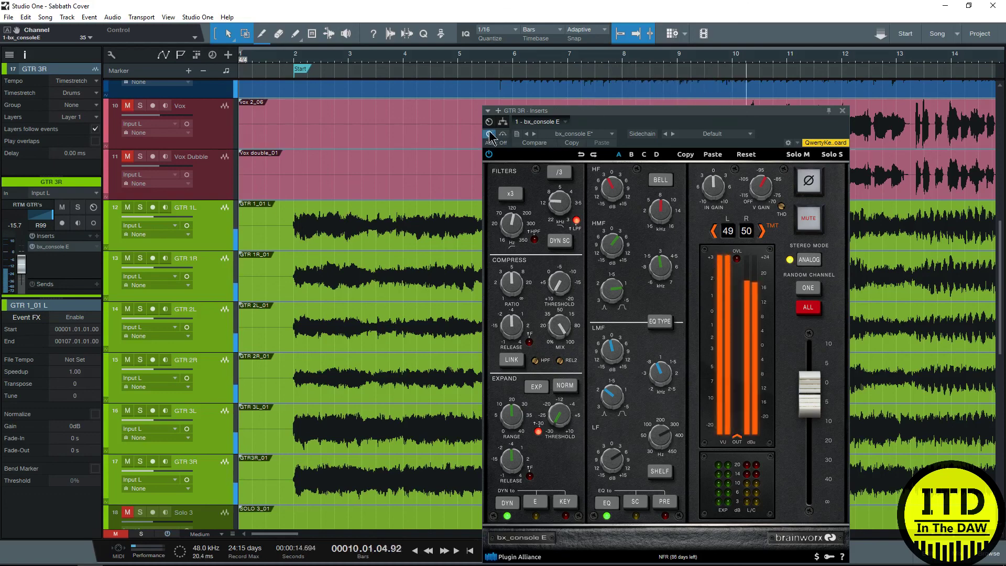
{"action": "left_click", "coordinate": [489, 135]}
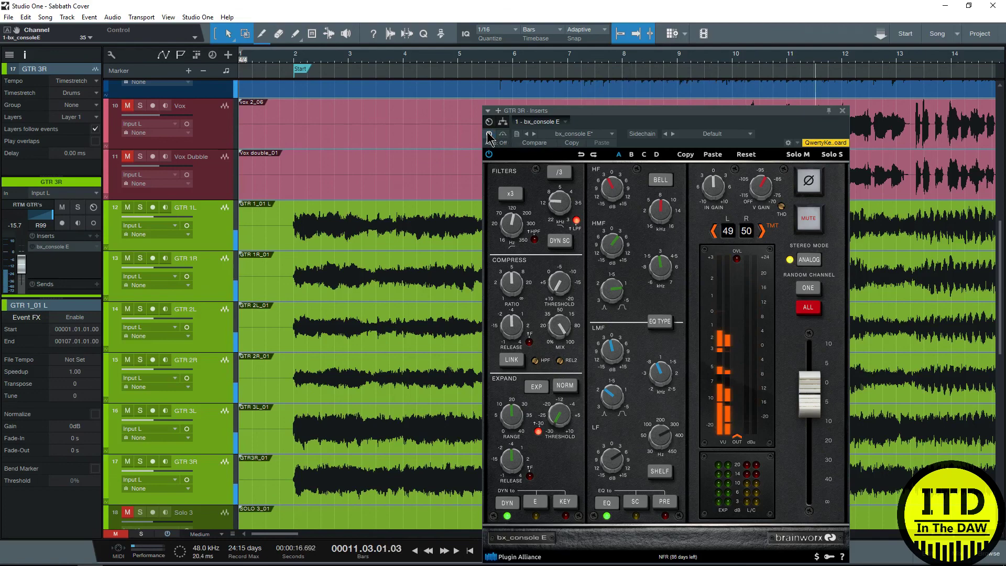
{"action": "left_click", "coordinate": [490, 136]}
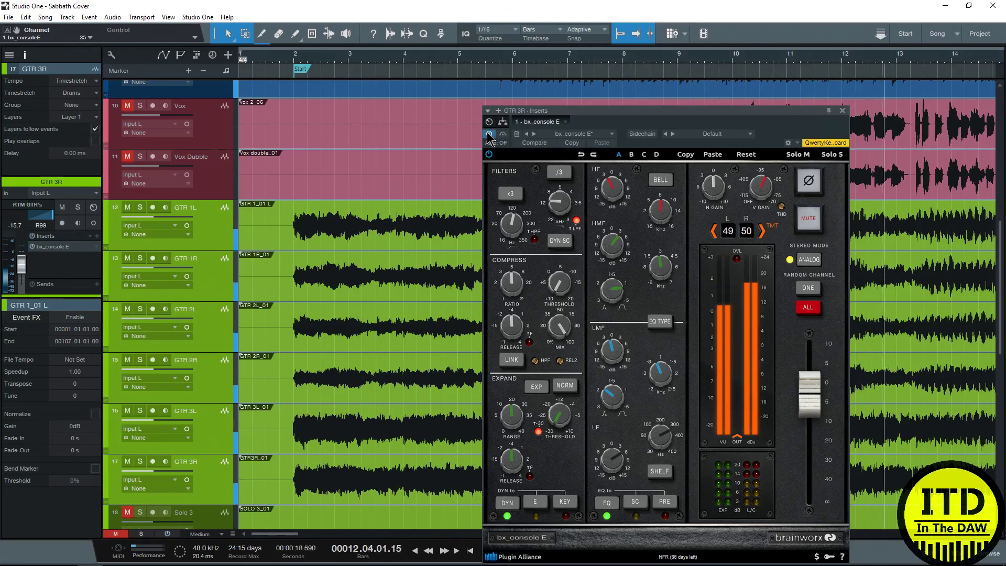
{"action": "left_click", "coordinate": [489, 135]}
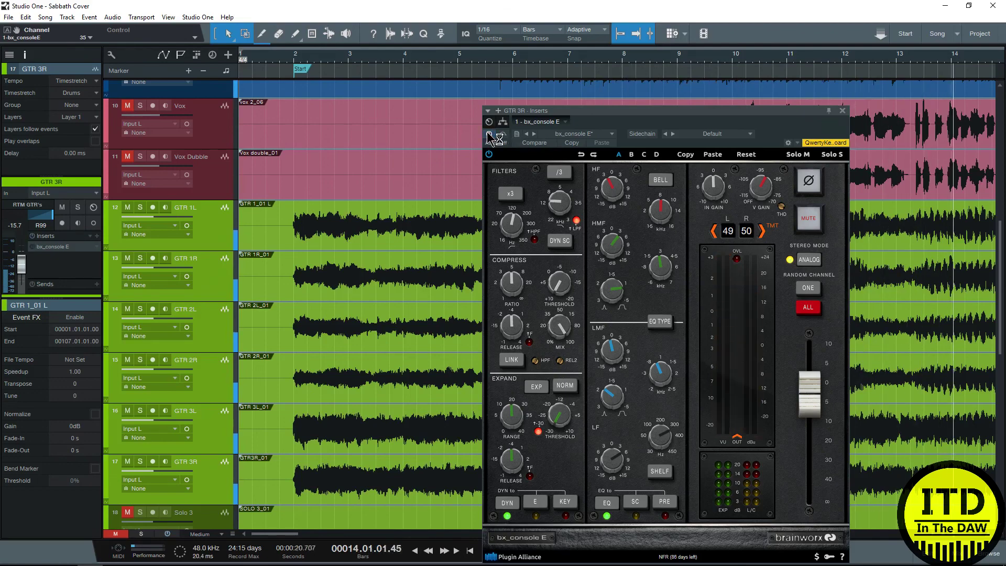
{"action": "left_click", "coordinate": [490, 135]}
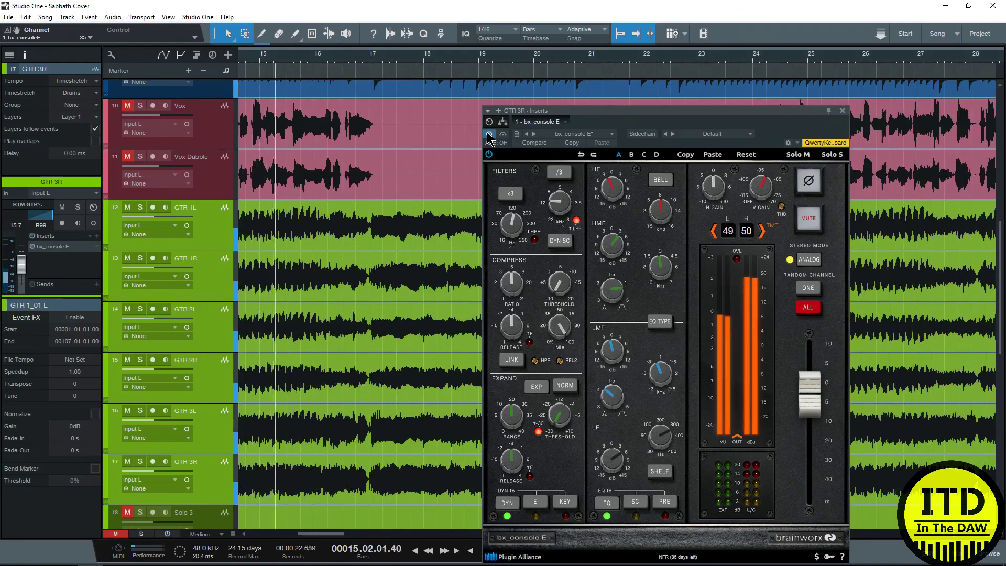
{"action": "left_click_drag", "start_coordinate": [583, 118], "coordinate": [486, 89]}
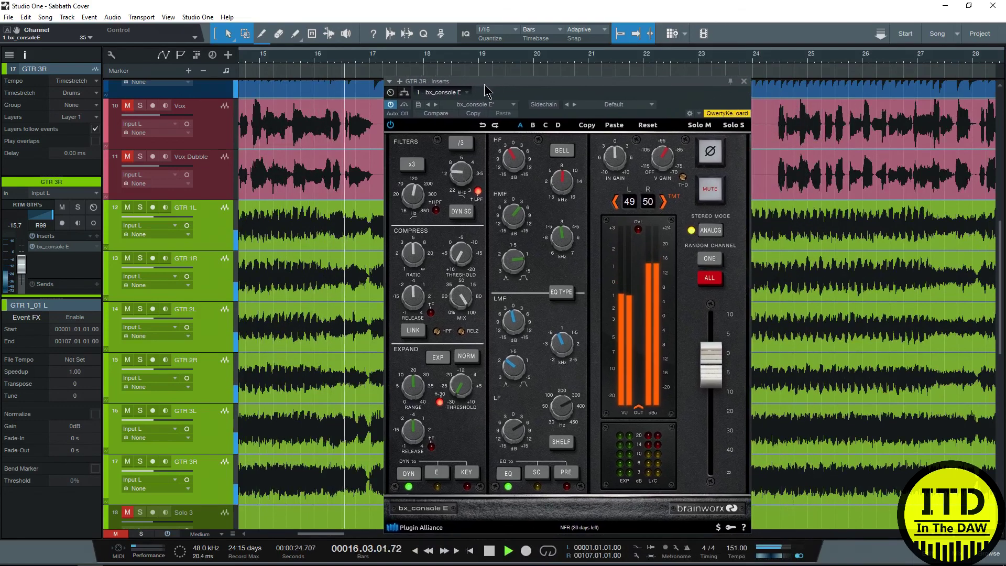
{"action": "left_click", "coordinate": [391, 104]}
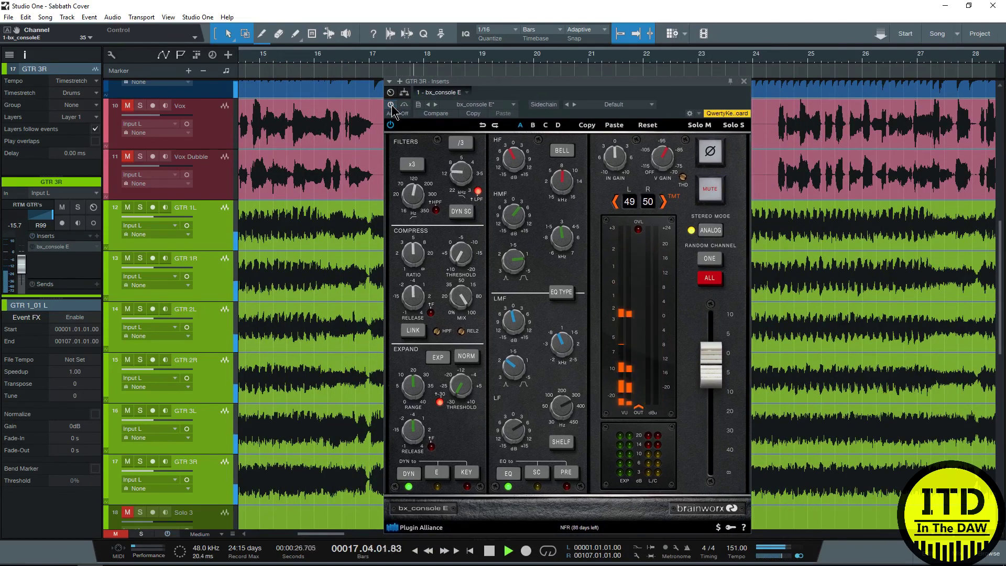
{"action": "left_click", "coordinate": [391, 105]}
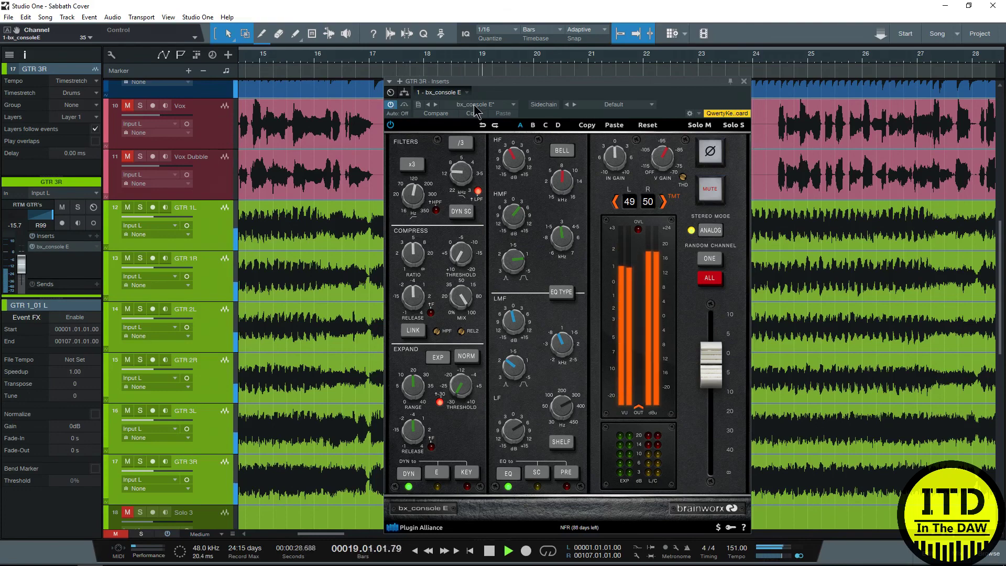
{"action": "key", "text": "space"}
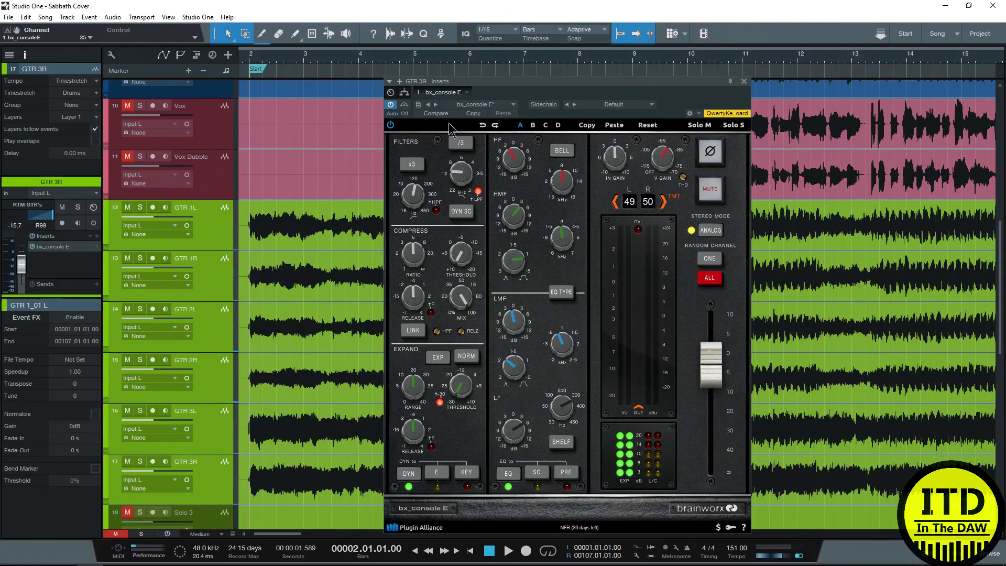
- Compare bx_console E randomized channel numbers on GTR 1L through GTR 3R and Solo 3, then close the Console
{"action": "key", "text": "F3"}
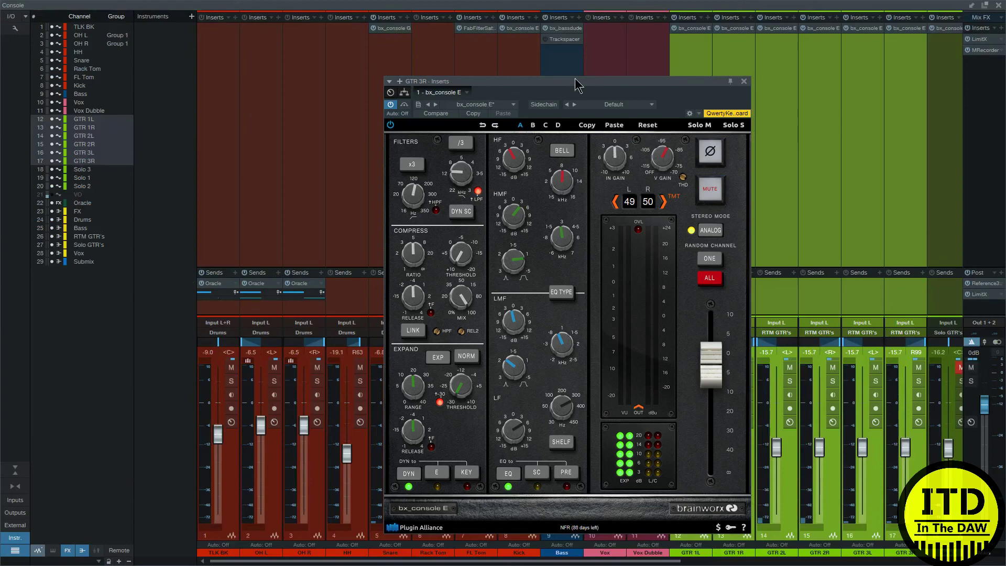
{"action": "left_click", "coordinate": [696, 31]}
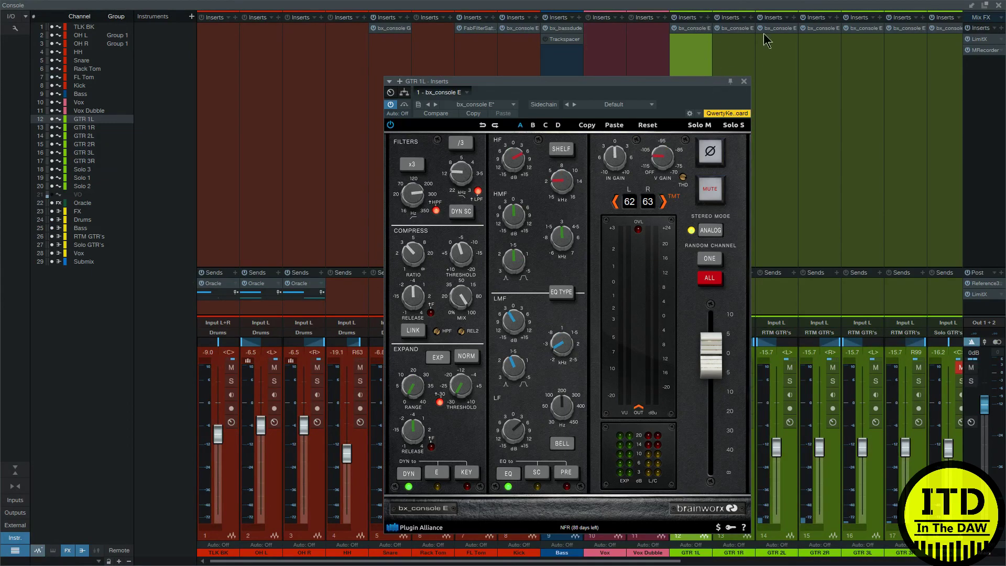
{"action": "left_click", "coordinate": [742, 30]}
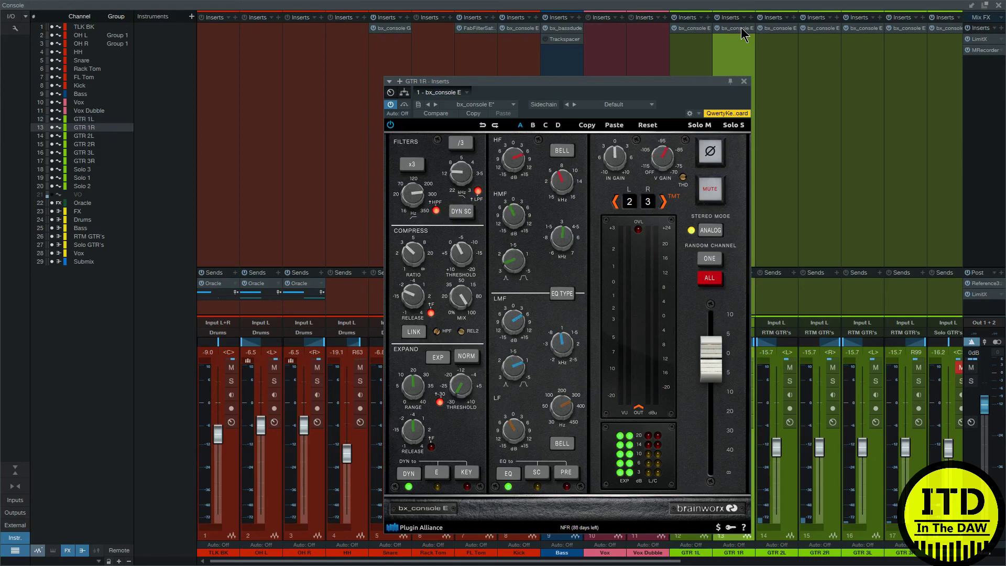
{"action": "left_click", "coordinate": [785, 30]}
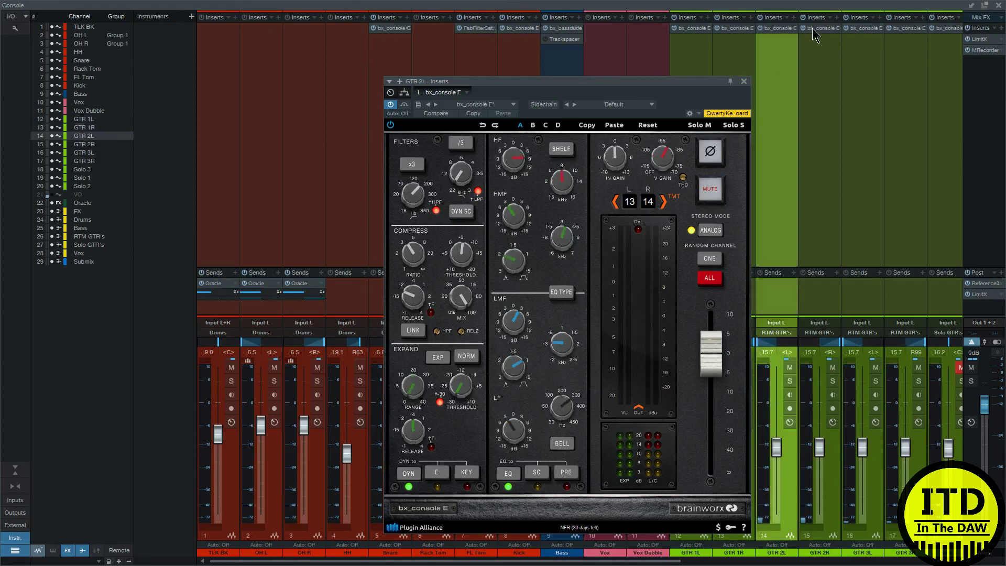
{"action": "left_click", "coordinate": [813, 33]}
{"action": "left_click", "coordinate": [861, 33]}
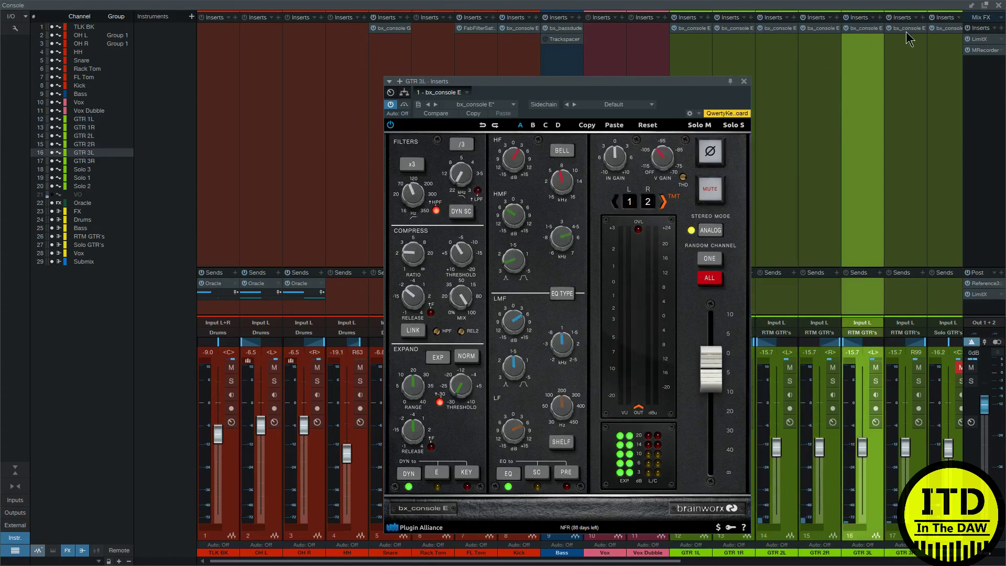
{"action": "left_click", "coordinate": [903, 32]}
{"action": "left_click", "coordinate": [953, 33]}
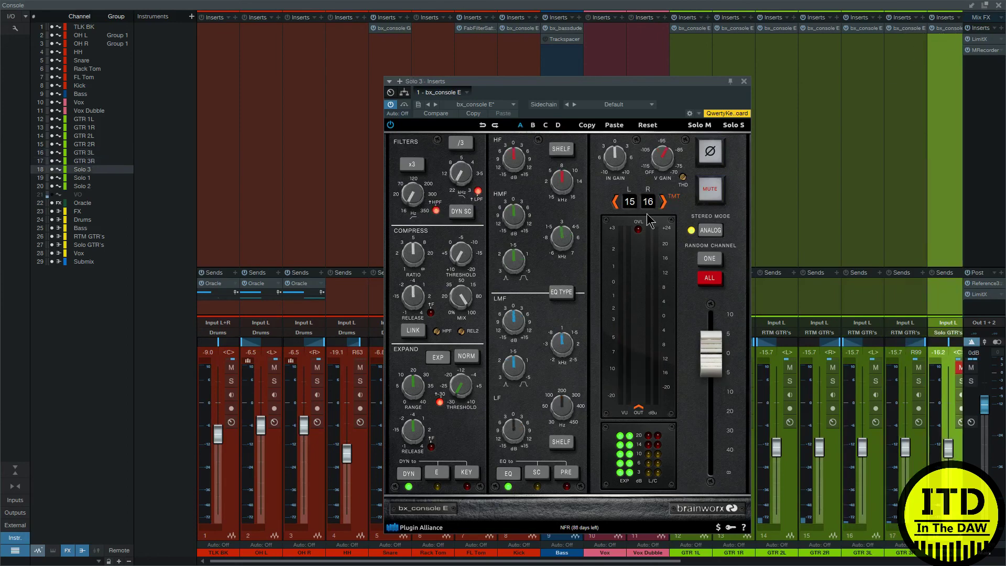
{"action": "key", "text": "F3"}
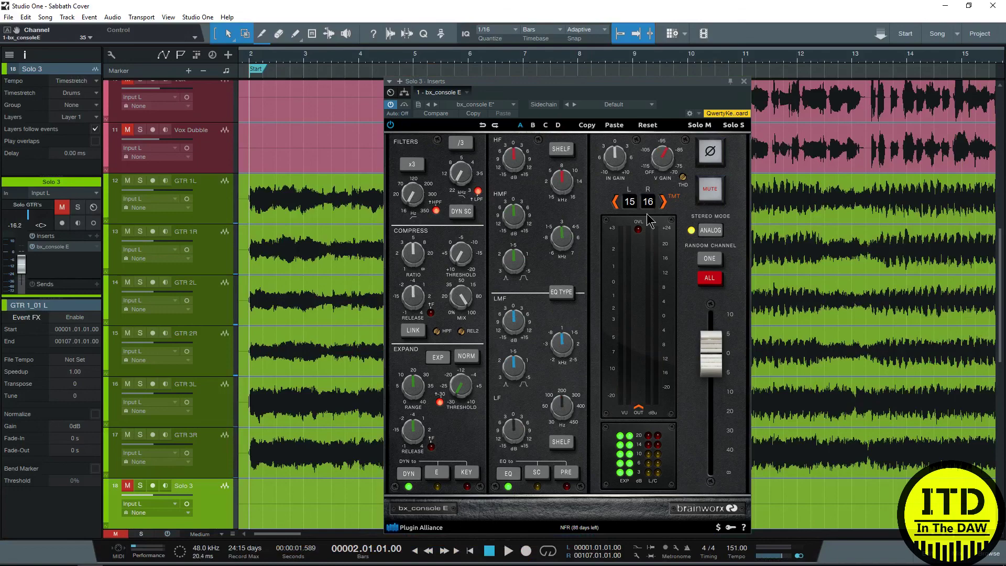